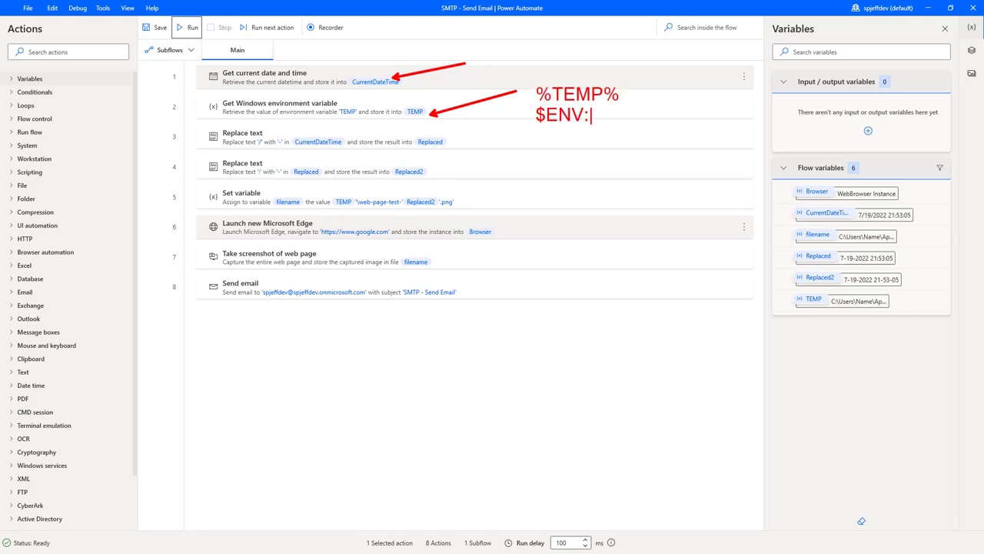
pyautogui.write('TEMP')
pyautogui.moveTo(241, 129); pyautogui.dragTo(283, 188)
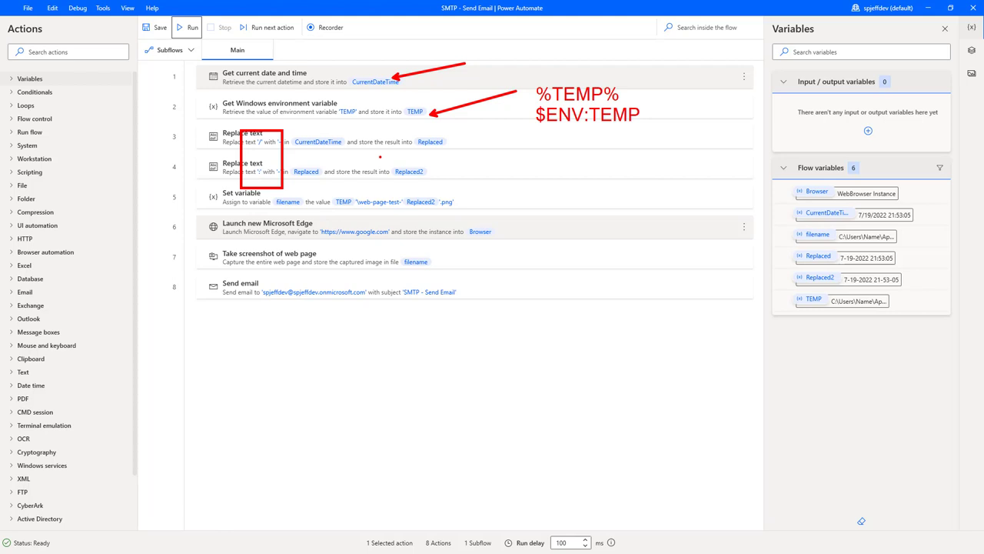
pyautogui.write('tchar / :')
pyautogui.moveTo(191, 190)
pyautogui.mouseDown()
pyautogui.moveTo(502, 220)
pyautogui.moveTo(501, 212)
pyautogui.moveTo(581, 196)
pyautogui.mouseUp()
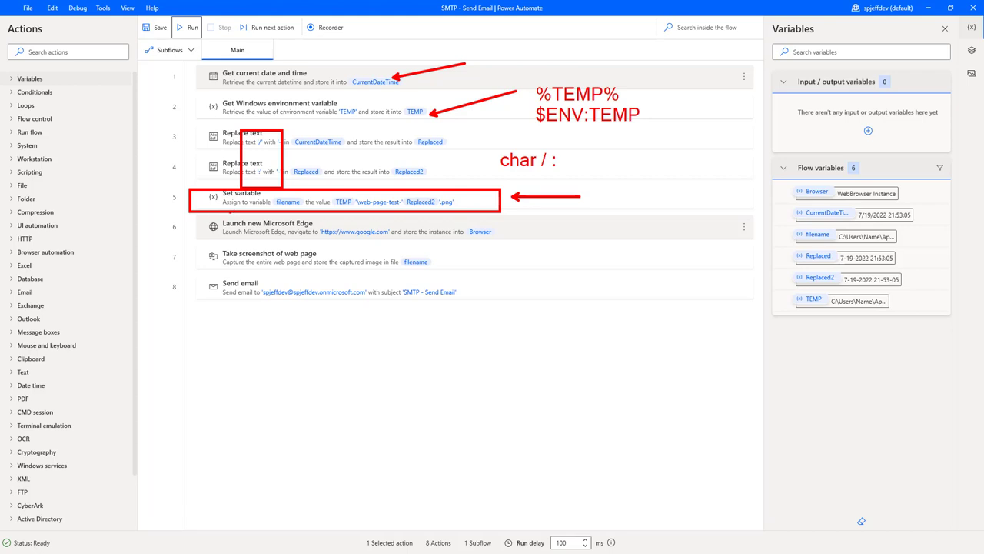
pyautogui.press('e')
pyautogui.moveTo(142, 213)
pyautogui.mouseDown()
pyautogui.moveTo(500, 207)
pyautogui.moveTo(503, 42)
pyautogui.moveTo(143, 54)
pyautogui.moveTo(147, 216)
pyautogui.mouseUp()
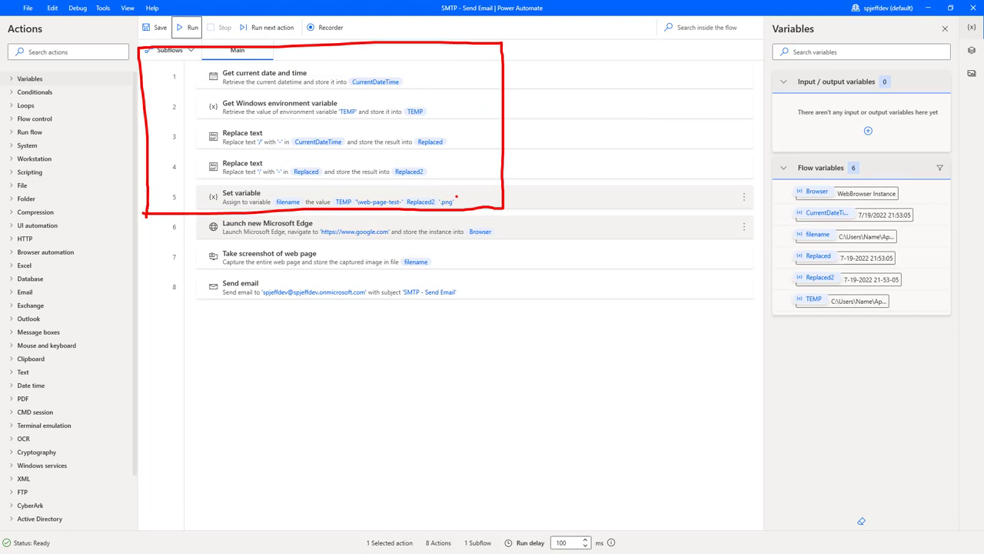
pyautogui.moveTo(457, 197); pyautogui.dragTo(517, 176)
pyautogui.press('e')
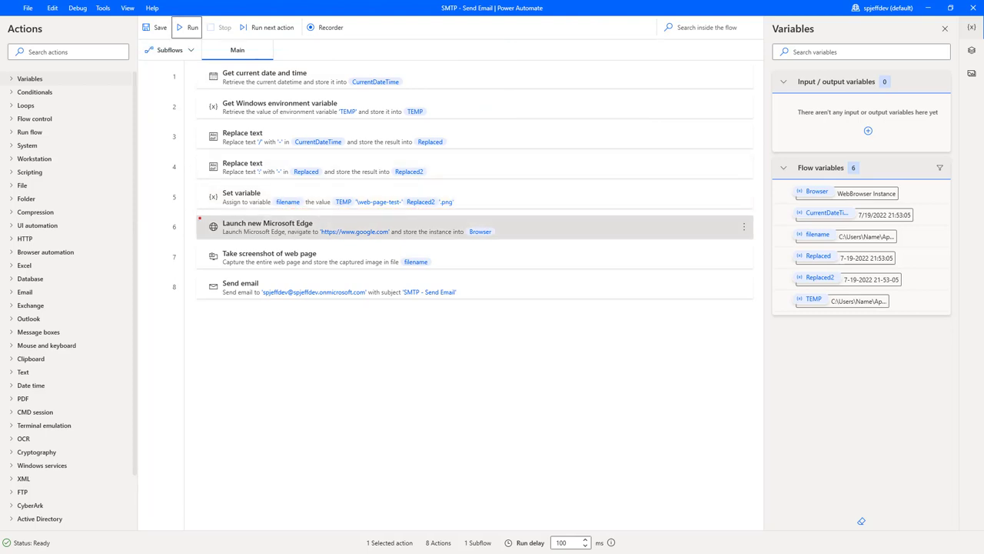
pyautogui.moveTo(199, 216); pyautogui.dragTo(536, 241)
pyautogui.press('e')
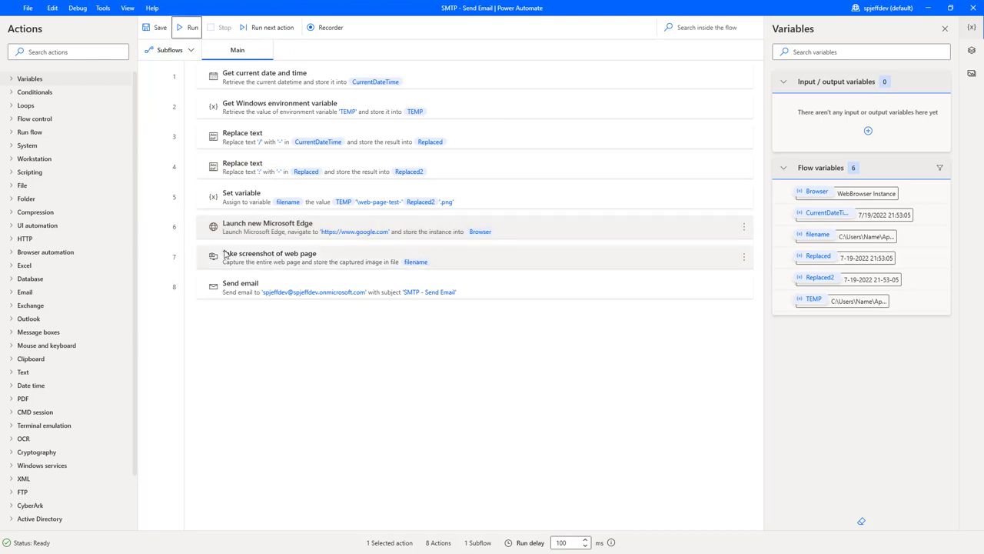
pyautogui.moveTo(198, 245)
pyautogui.mouseDown()
pyautogui.moveTo(479, 269)
pyautogui.moveTo(530, 263)
pyautogui.mouseUp()
pyautogui.moveTo(421, 277)
pyautogui.mouseDown()
pyautogui.moveTo(446, 267)
pyautogui.moveTo(415, 275)
pyautogui.mouseUp()
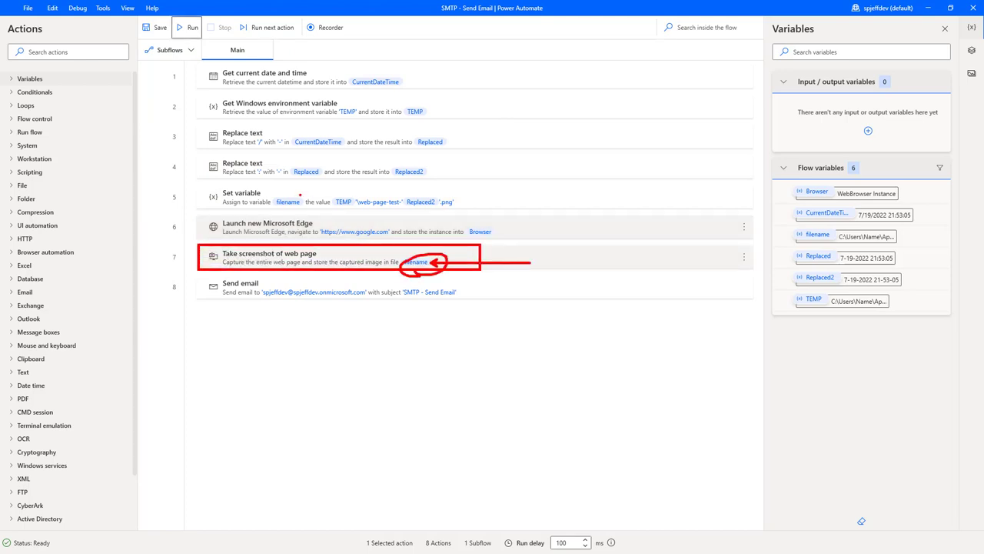
pyautogui.moveTo(302, 211)
pyautogui.mouseDown()
pyautogui.moveTo(282, 217)
pyautogui.moveTo(420, 98)
pyautogui.moveTo(309, 212)
pyautogui.moveTo(293, 213)
pyautogui.mouseUp()
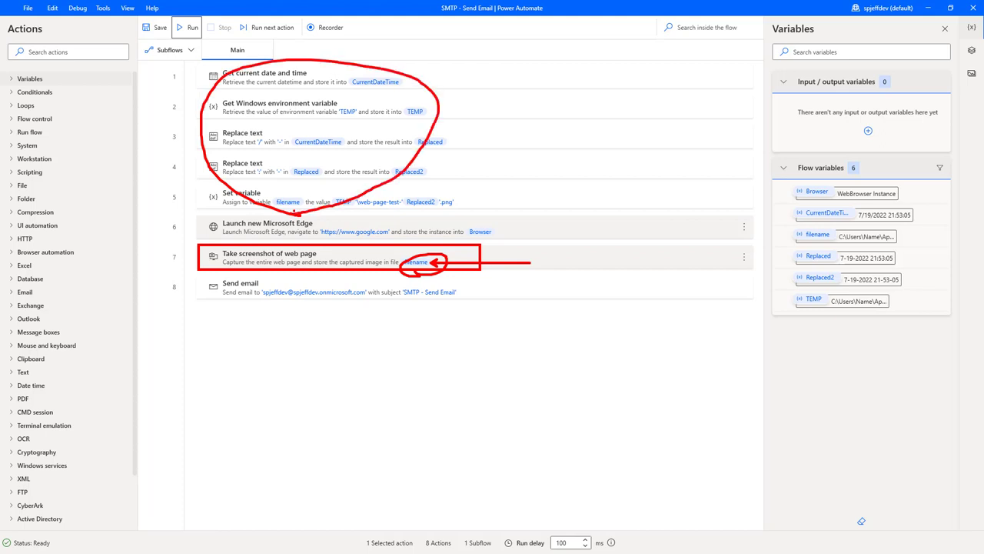
pyautogui.press('Escape')
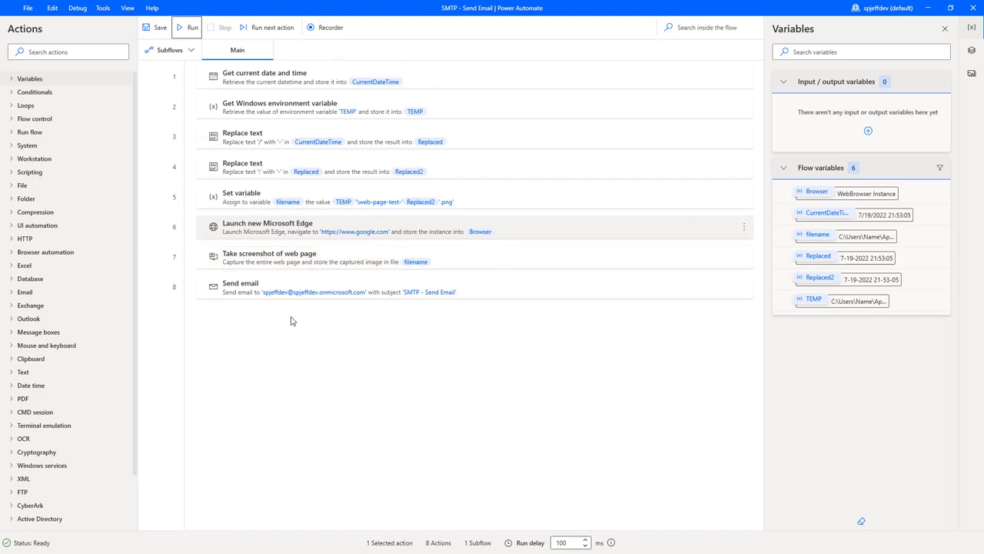
pyautogui.hotkey('ctrl', '2')
pyautogui.moveTo(270, 314)
pyautogui.mouseDown()
pyautogui.moveTo(297, 303)
pyautogui.moveTo(235, 313)
pyautogui.mouseUp()
pyautogui.press('Escape')
# - Open the Send email action at the end of the Main subflow for editing
pyautogui.click(237, 295)
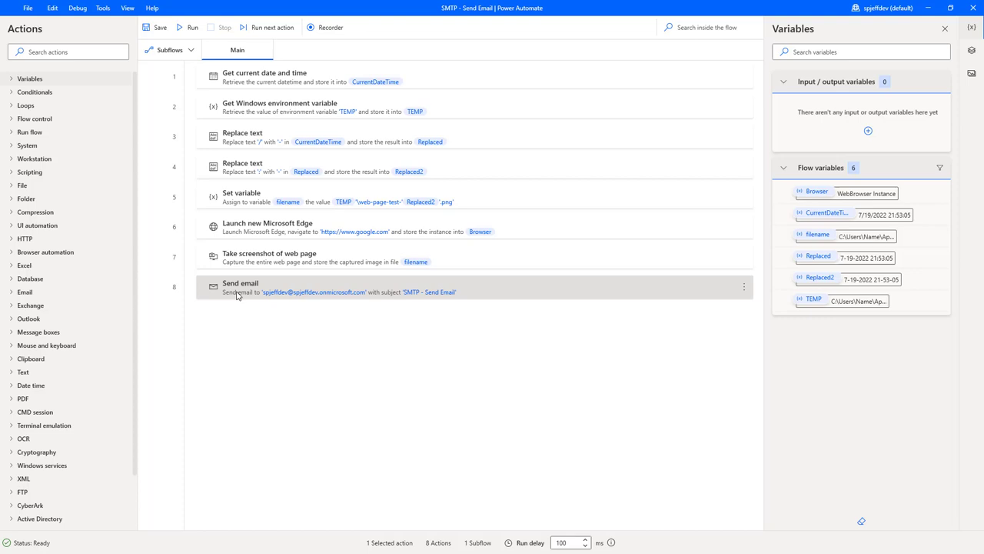
pyautogui.rightClick(589, 293)
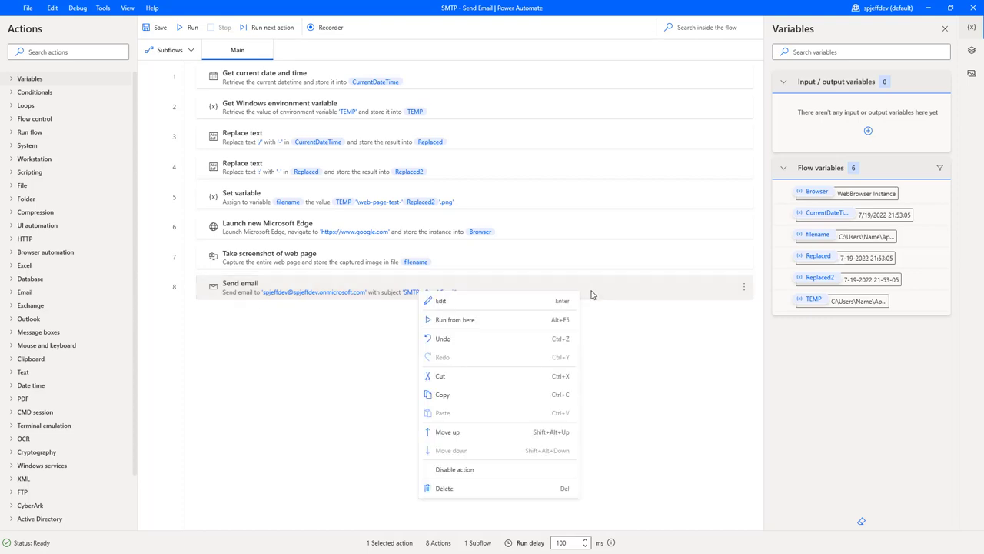
pyautogui.click(712, 369)
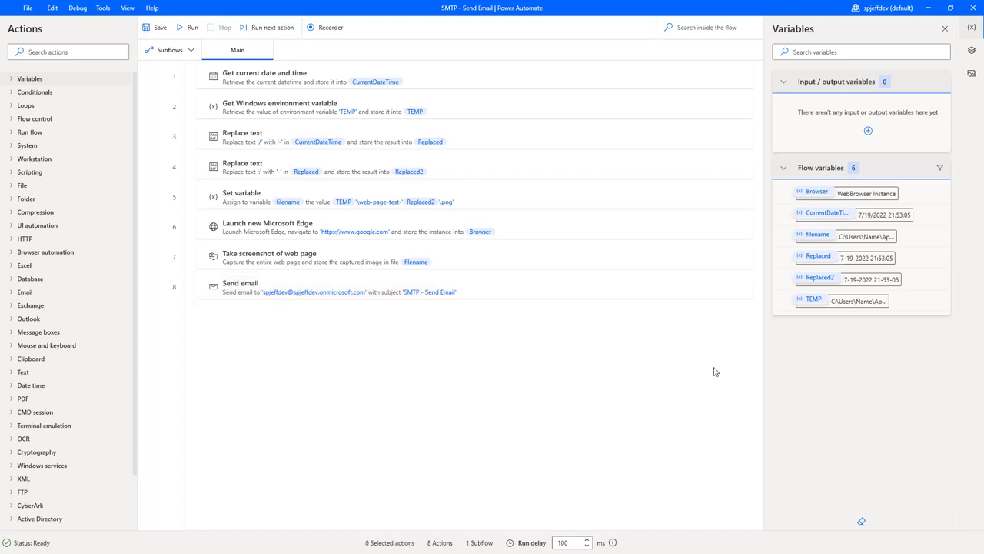
pyautogui.rightClick(498, 297)
pyautogui.click(464, 297)
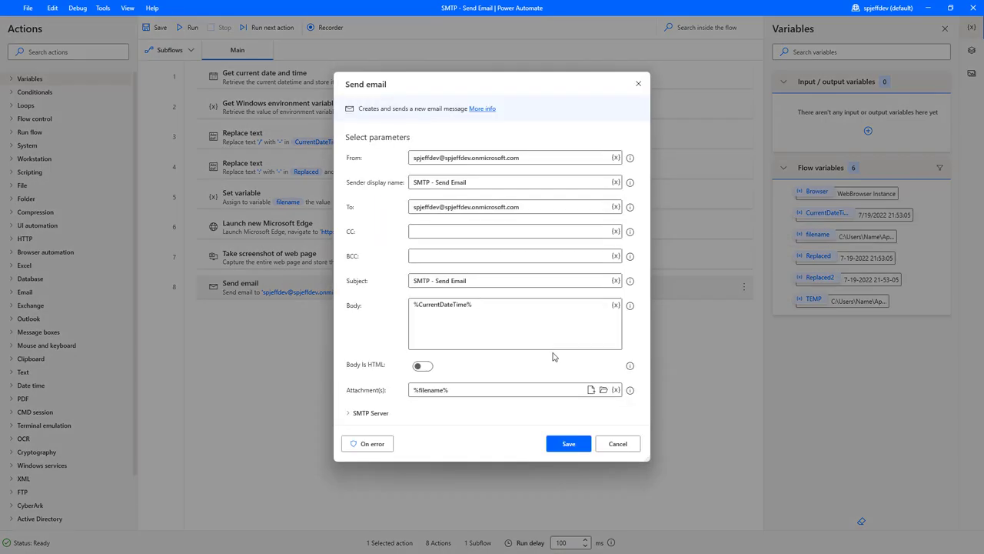
pyautogui.moveTo(488, 183); pyautogui.dragTo(329, 178)
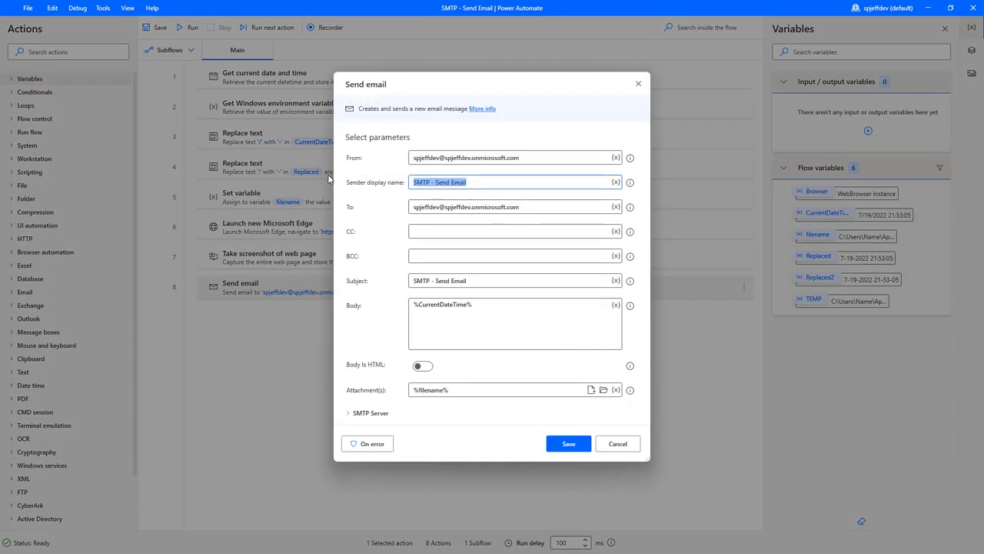
pyautogui.hotkey('ctrl', '2')
pyautogui.moveTo(332, 142)
pyautogui.mouseDown()
pyautogui.moveTo(508, 186)
pyautogui.moveTo(571, 218)
pyautogui.mouseUp()
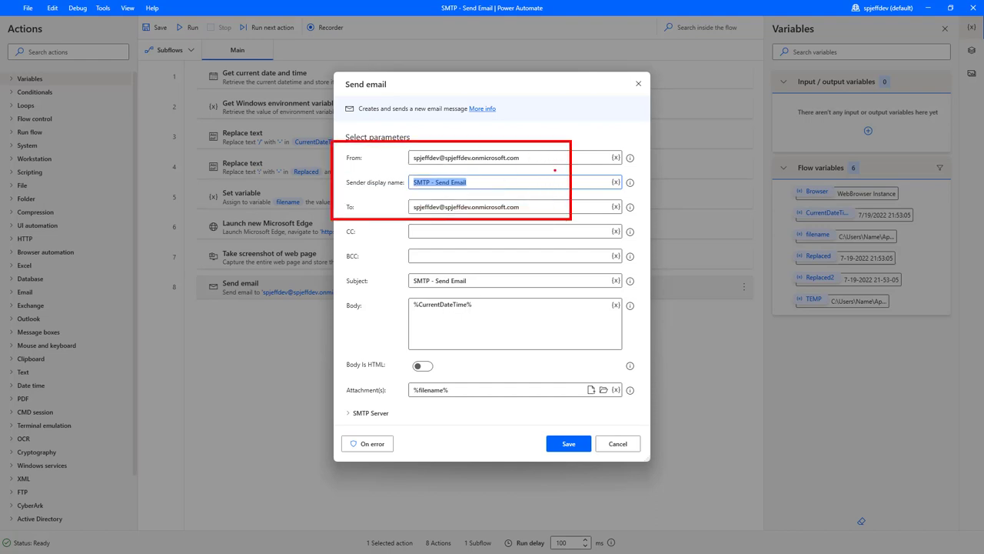
pyautogui.moveTo(334, 270); pyautogui.dragTo(494, 291)
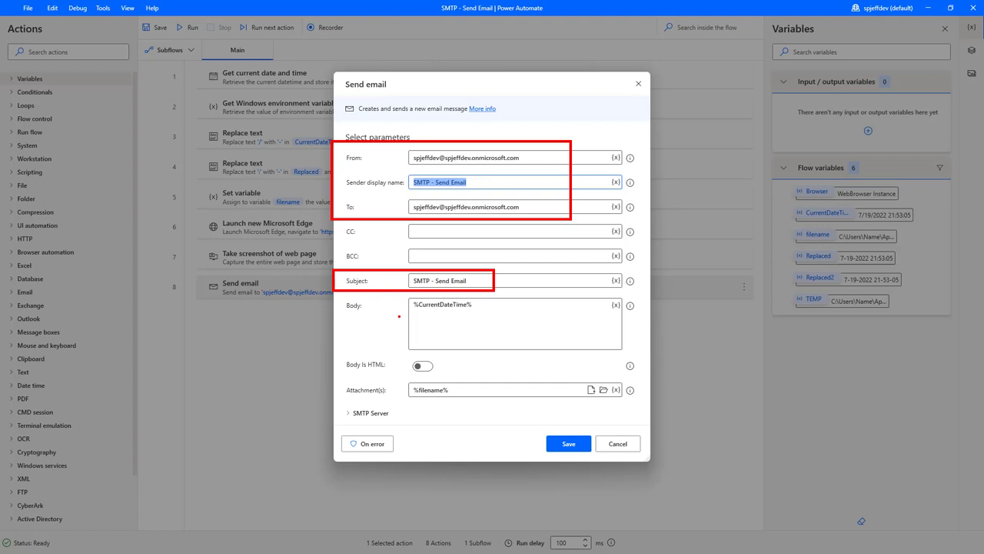
pyautogui.moveTo(327, 291); pyautogui.dragTo(503, 320)
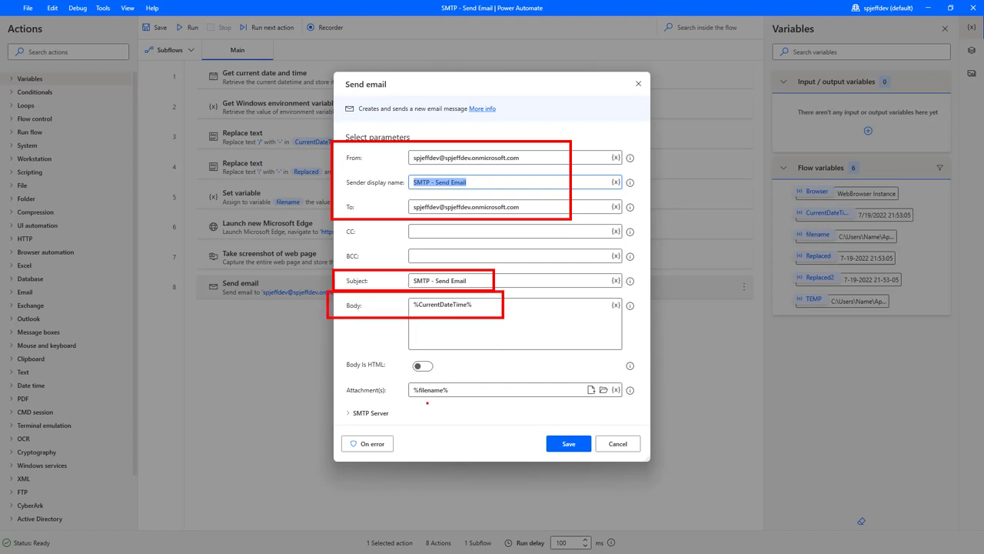
pyautogui.moveTo(449, 411)
pyautogui.mouseDown()
pyautogui.moveTo(384, 390)
pyautogui.moveTo(408, 409)
pyautogui.mouseUp()
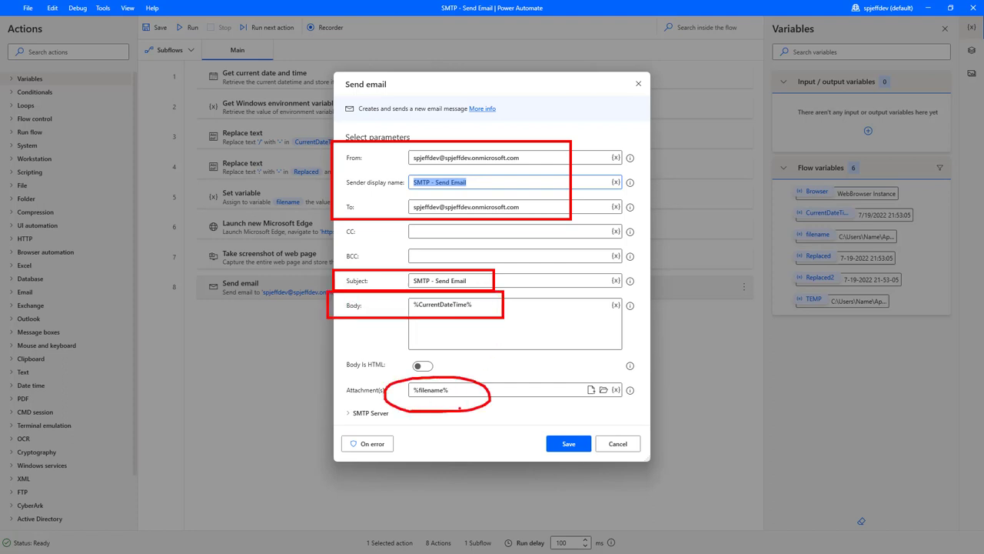
pyautogui.moveTo(628, 398)
pyautogui.mouseDown()
pyautogui.moveTo(621, 406)
pyautogui.moveTo(629, 401)
pyautogui.mouseUp()
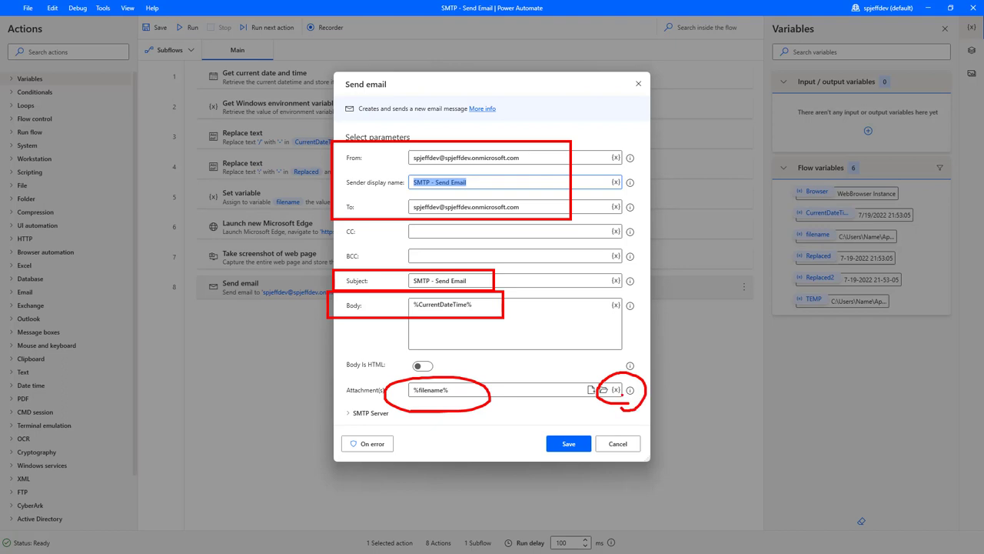
pyautogui.press('Escape')
# - Look up the filename variable for the Attachment(s) parameter and save the Send email action
pyautogui.click(616, 389)
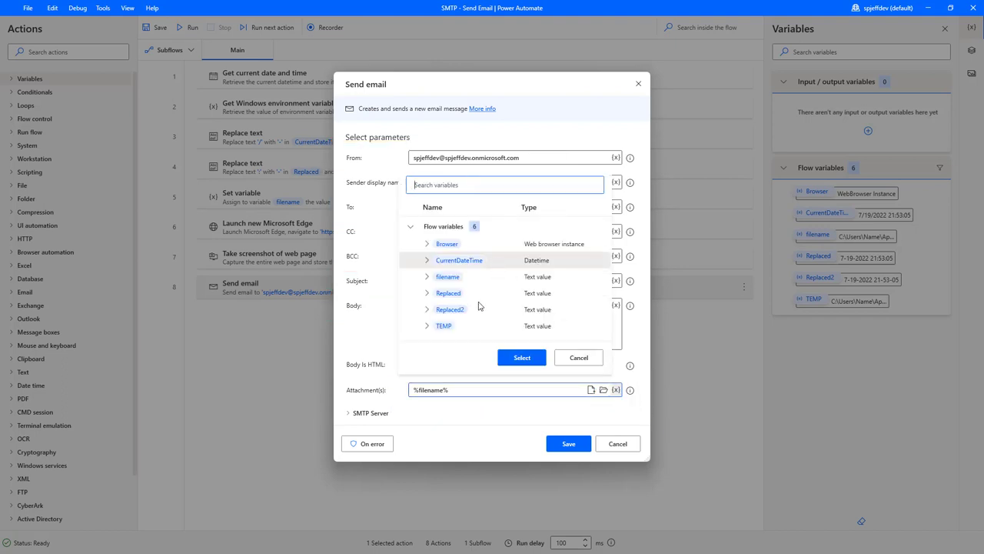
pyautogui.click(469, 278)
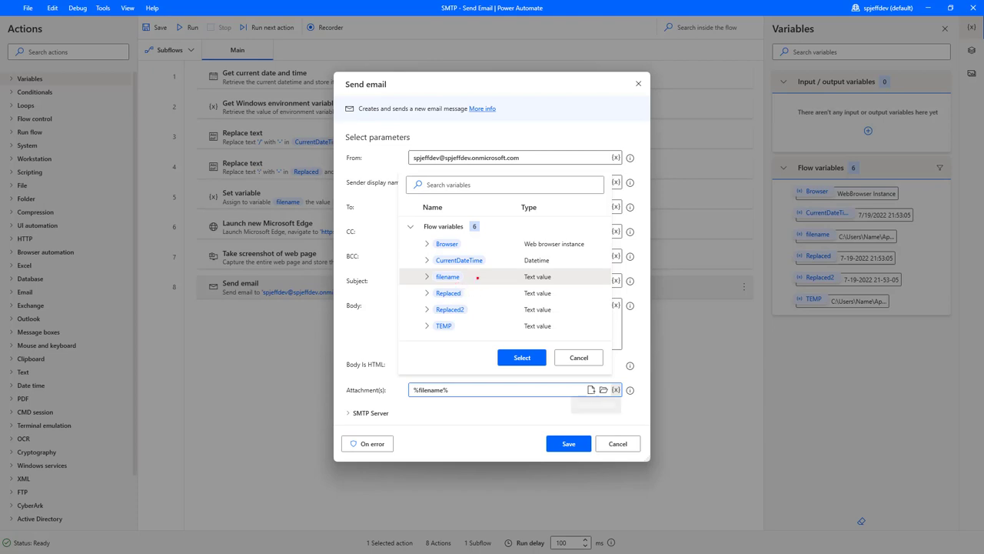
pyautogui.moveTo(478, 285)
pyautogui.mouseDown()
pyautogui.moveTo(402, 269)
pyautogui.moveTo(426, 399)
pyautogui.moveTo(440, 379)
pyautogui.mouseUp()
pyautogui.press('Escape')
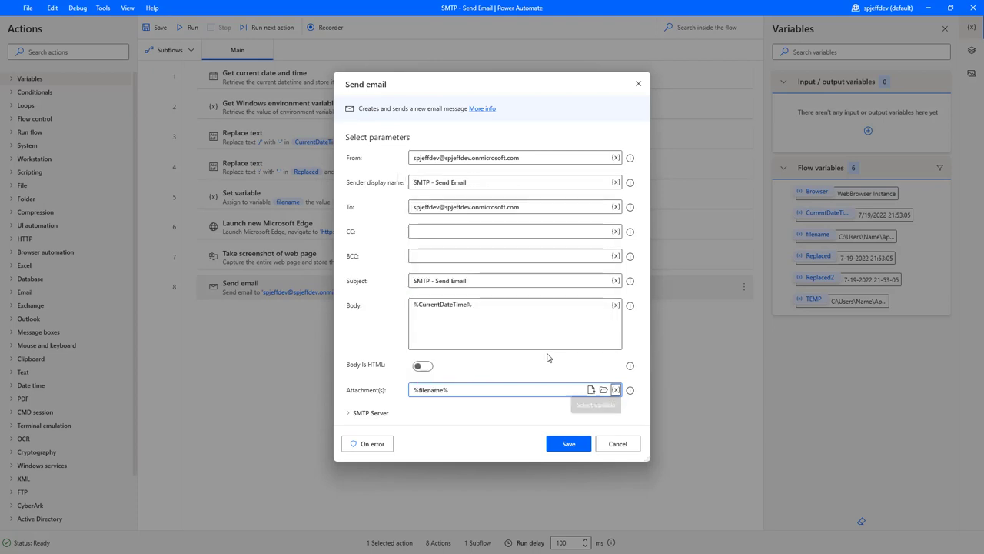
pyautogui.click(573, 446)
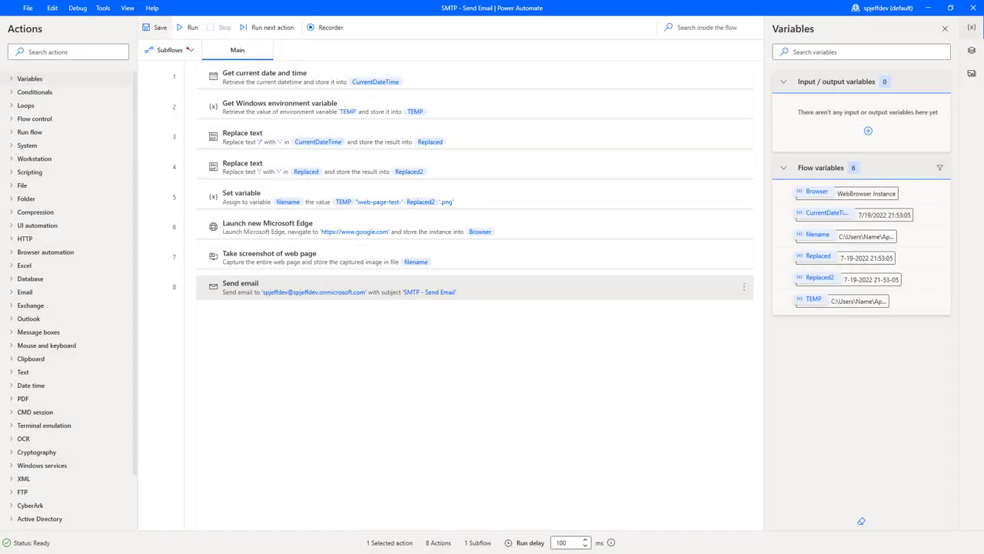
# - Run the complete flow so it captures the Google page and sends the email
pyautogui.moveTo(187, 48)
pyautogui.mouseDown()
pyautogui.moveTo(198, 57)
pyautogui.moveTo(171, 136)
pyautogui.mouseUp()
pyautogui.press('Escape')
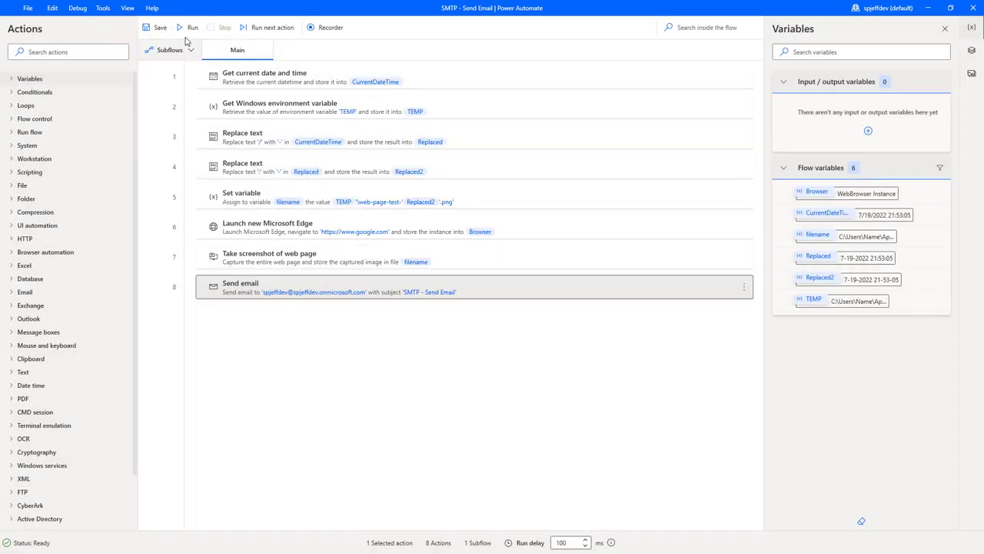
pyautogui.click(191, 28)
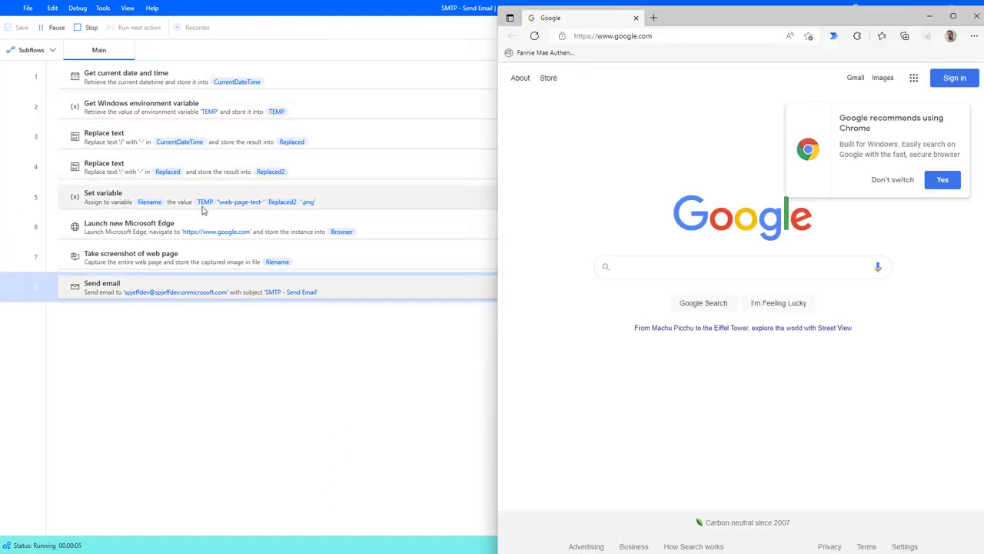
pyautogui.moveTo(54, 69)
pyautogui.mouseDown()
pyautogui.moveTo(34, 91)
pyautogui.moveTo(50, 254)
pyautogui.moveTo(20, 323)
pyautogui.mouseUp()
pyautogui.moveTo(74, 552)
pyautogui.mouseDown()
pyautogui.moveTo(10, 537)
pyautogui.moveTo(71, 552)
pyautogui.moveTo(66, 517)
pyautogui.moveTo(32, 545)
pyautogui.mouseUp()
pyautogui.press('Escape')
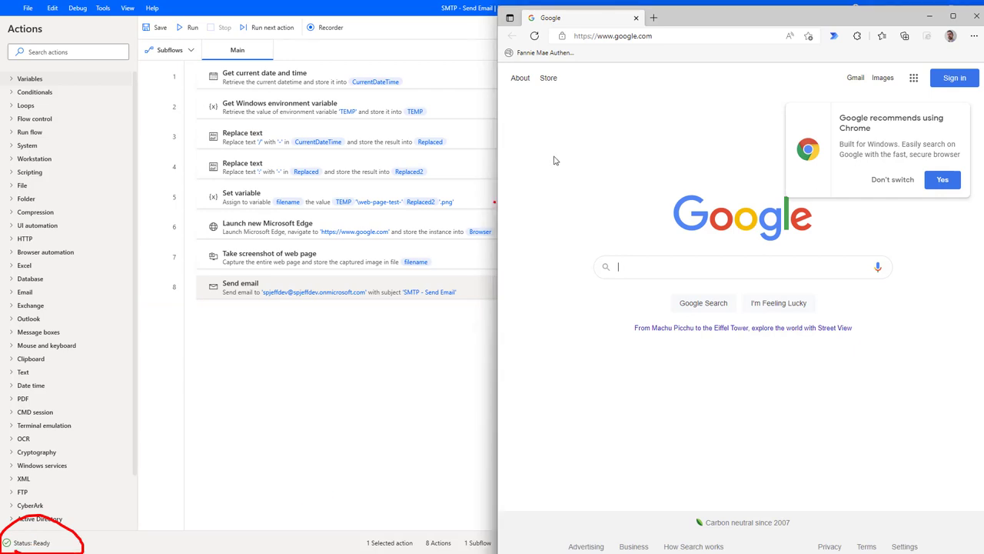
pyautogui.press('Escape')
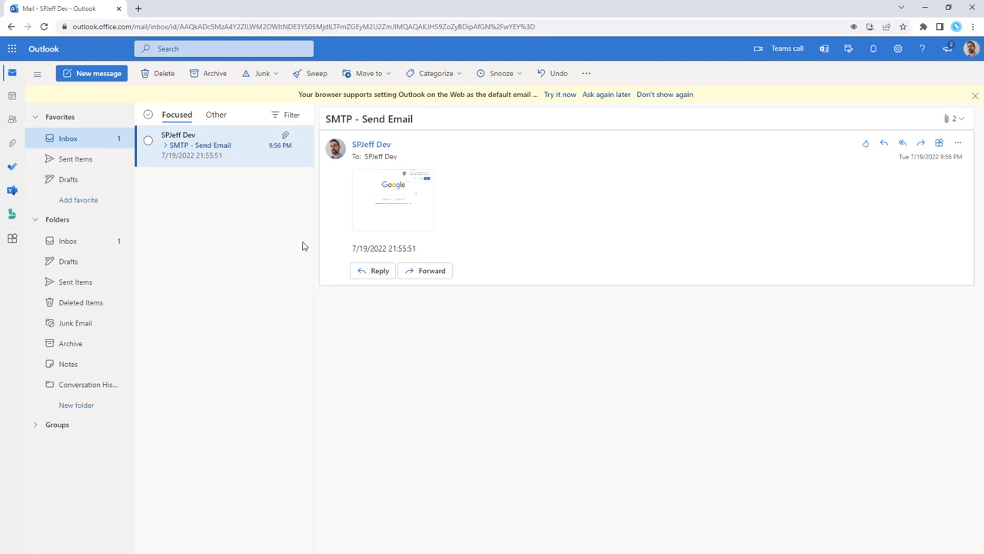
# - In Outlook, preview the screenshot attached to the "SMTP - Send Email" message and close the preview
pyautogui.hotkey('ctrl', '2')
pyautogui.moveTo(313, 101); pyautogui.dragTo(437, 135)
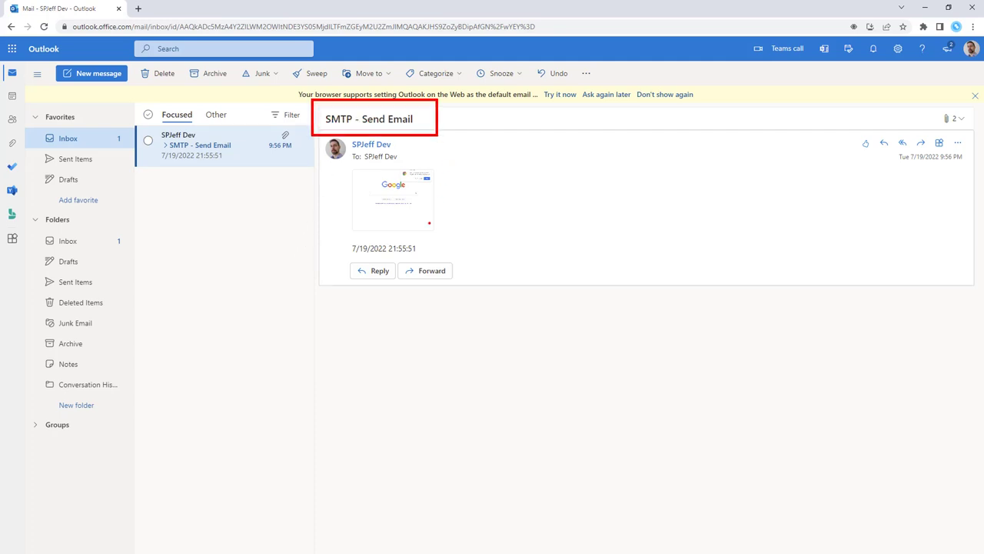
pyautogui.moveTo(336, 242); pyautogui.dragTo(456, 267)
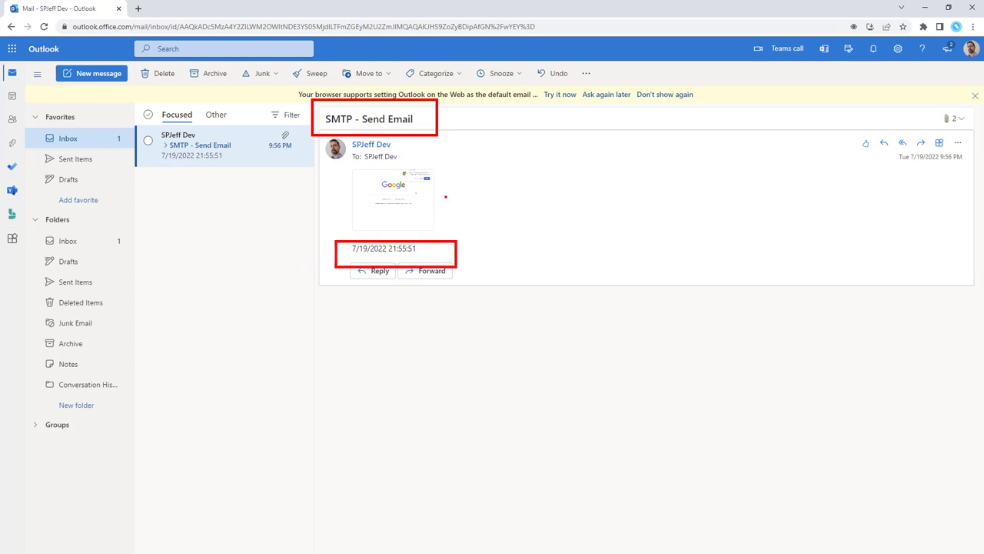
pyautogui.moveTo(446, 197); pyautogui.dragTo(523, 230)
pyautogui.press('Escape')
pyautogui.click(408, 198)
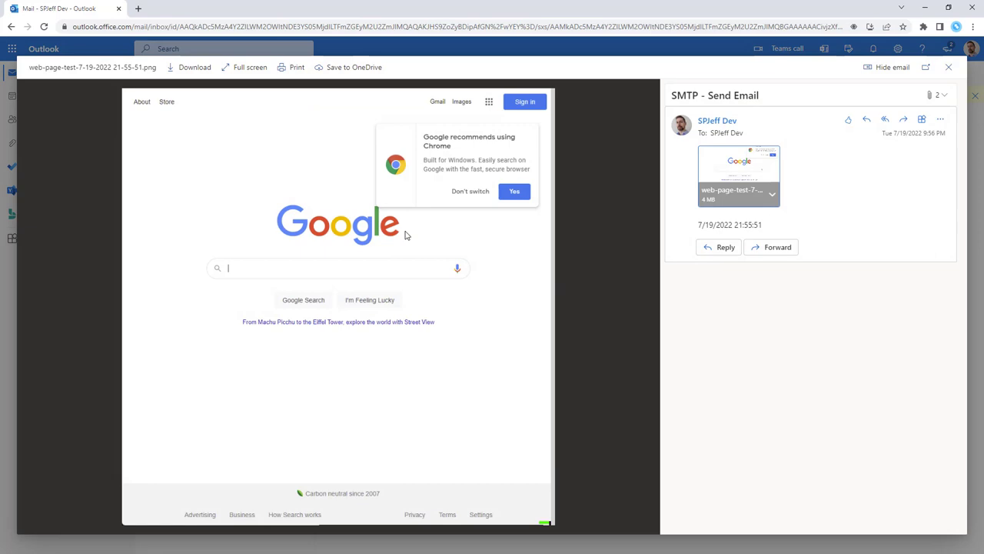
pyautogui.click(947, 69)
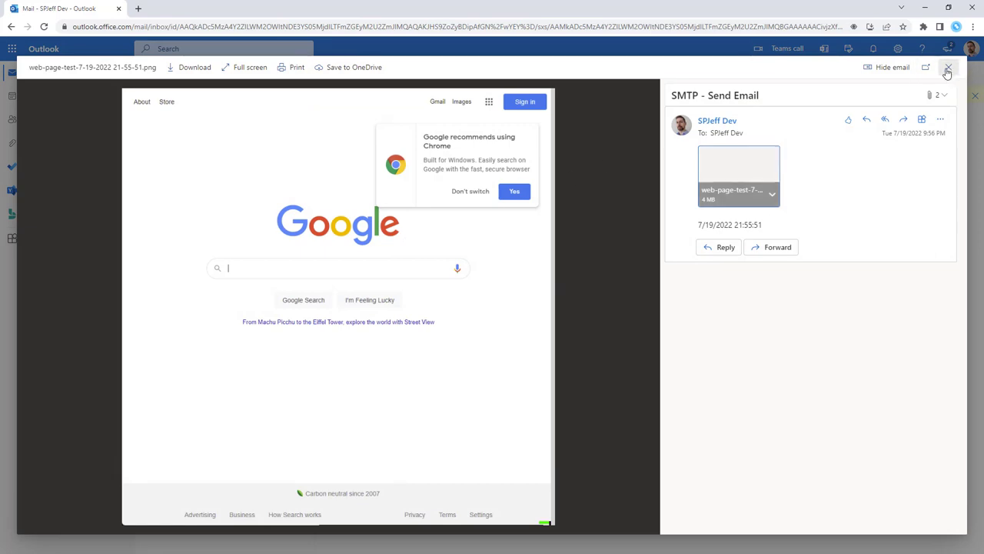
# - Switch to Power Automate, review the SMTP Server settings of the Send email action and close it without saving
pyautogui.click(927, 9)
pyautogui.doubleClick(223, 287)
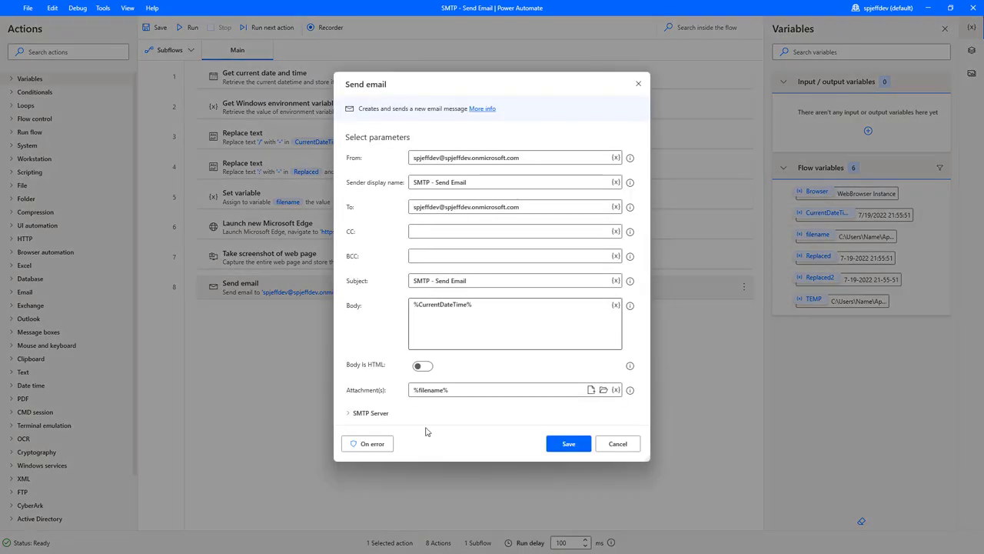
pyautogui.click(370, 413)
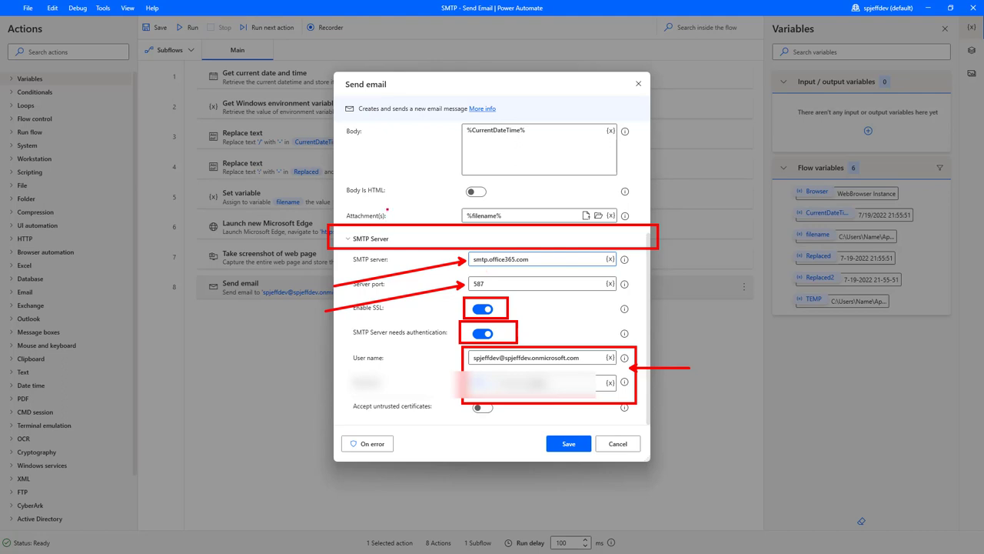
pyautogui.press('Escape')
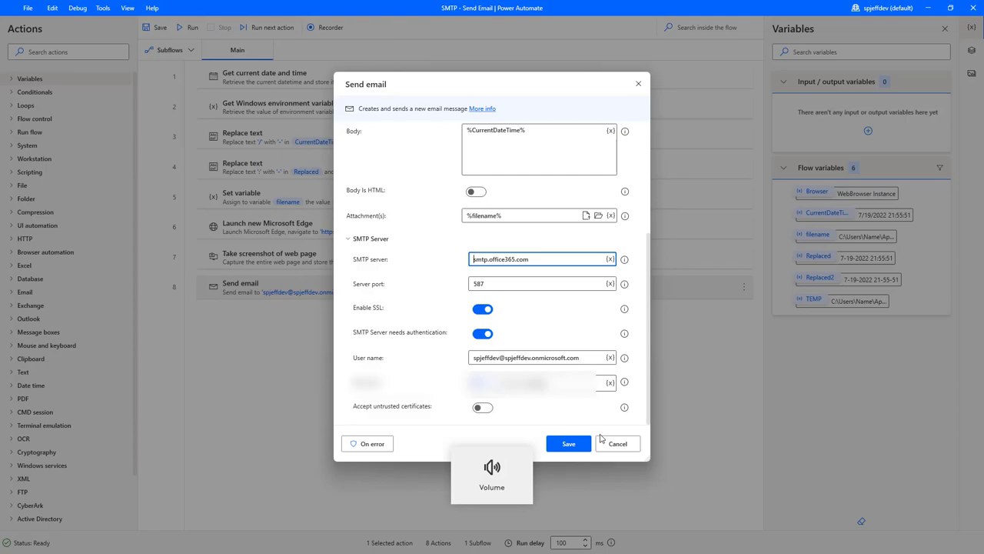
pyautogui.click(622, 445)
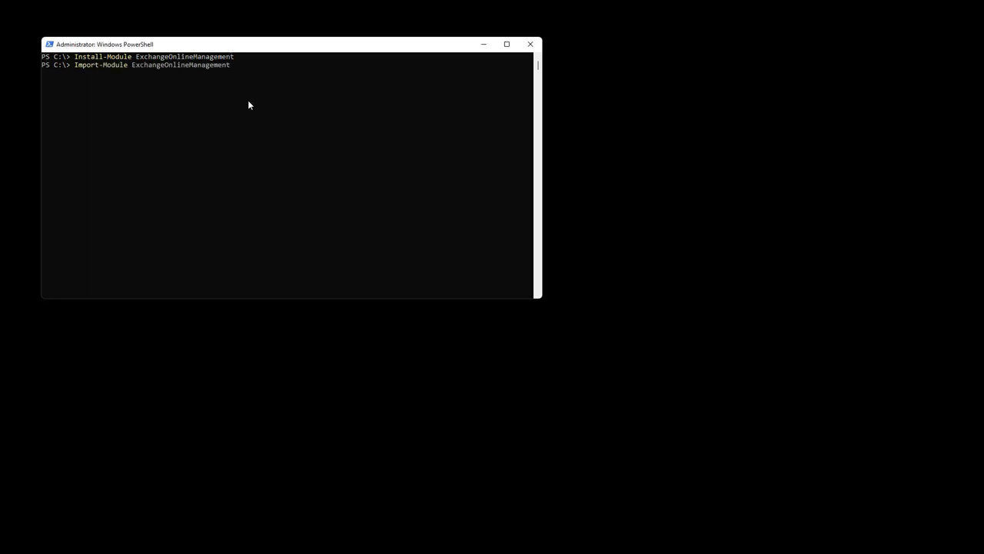
# - Import the ExchangeOnlineManagement module in the administrator PowerShell session
pyautogui.press('Return')
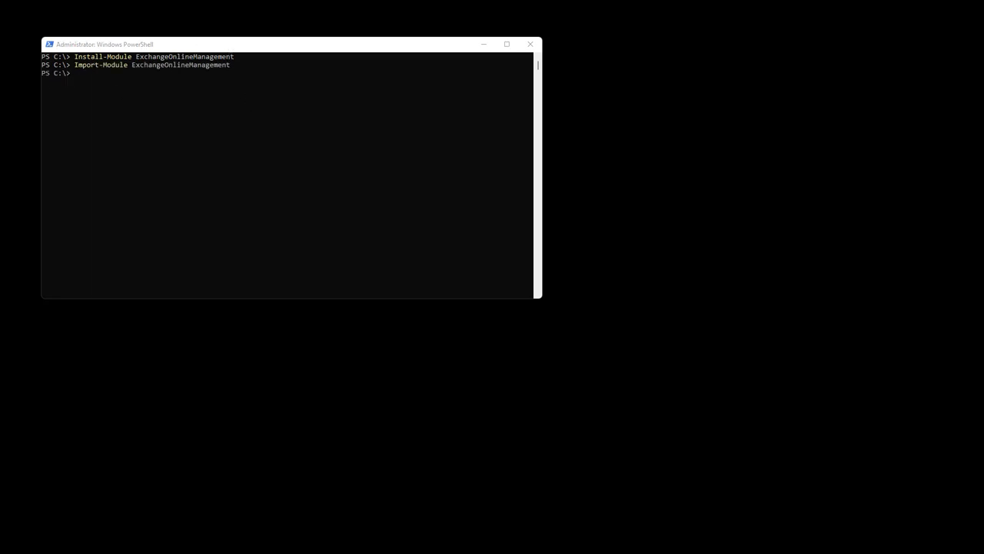
# - Connect to Exchange Online with Connect-ExchangeOnline -UserPrincipalName for the admin account and sign in with the account password
pyautogui.click(170, 46)
pyautogui.hotkey('ctrl', 'v')
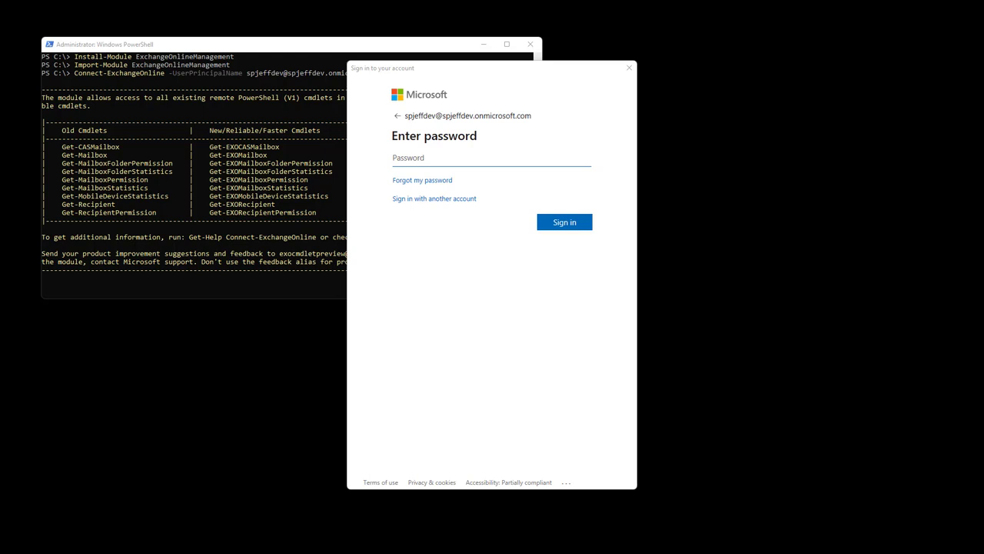
pyautogui.click(494, 158)
pyautogui.write('***********')
pyautogui.click(572, 222)
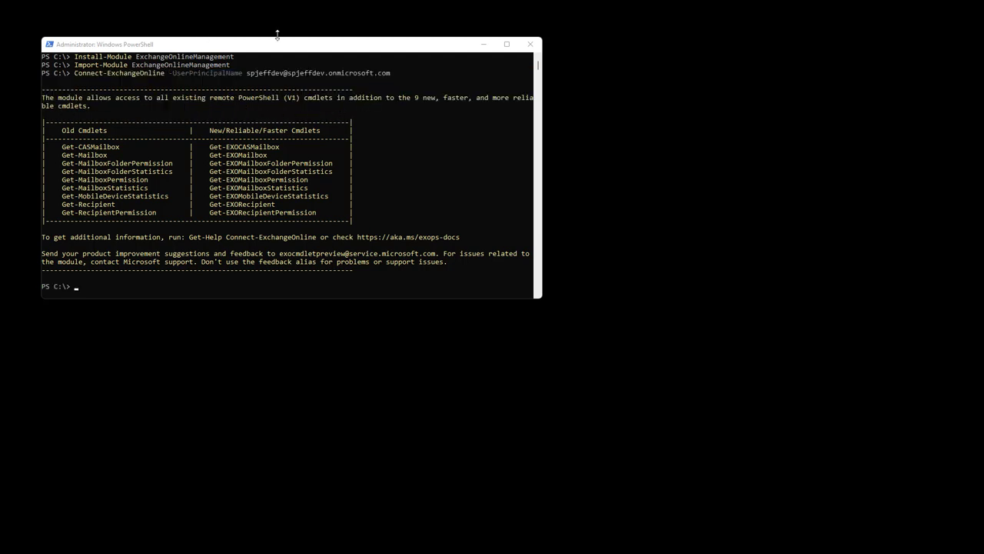
# - Disable SMTP client authentication for the tenant by running Set-TransportConfig -SmtpClientAuthenticationDisabled $true, and recall that command at the prompt
pyautogui.click(325, 43)
pyautogui.rightClick(361, 105)
pyautogui.press('Return')
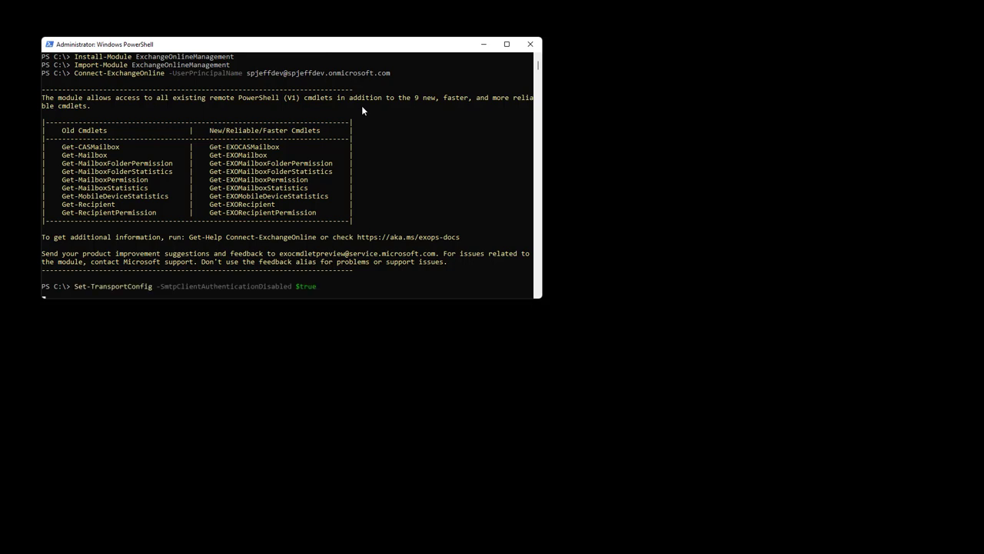
pyautogui.press('Up')
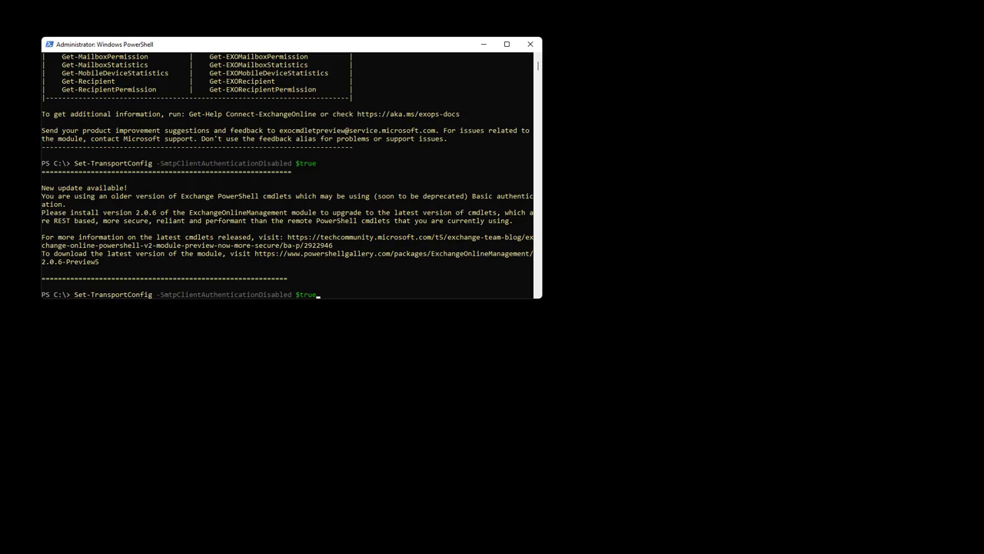
# - Switch to Power Automate, run the "SMTP - Send Email" flow twice and return to the flow designer
pyautogui.hotkey('alt', 'Tab')
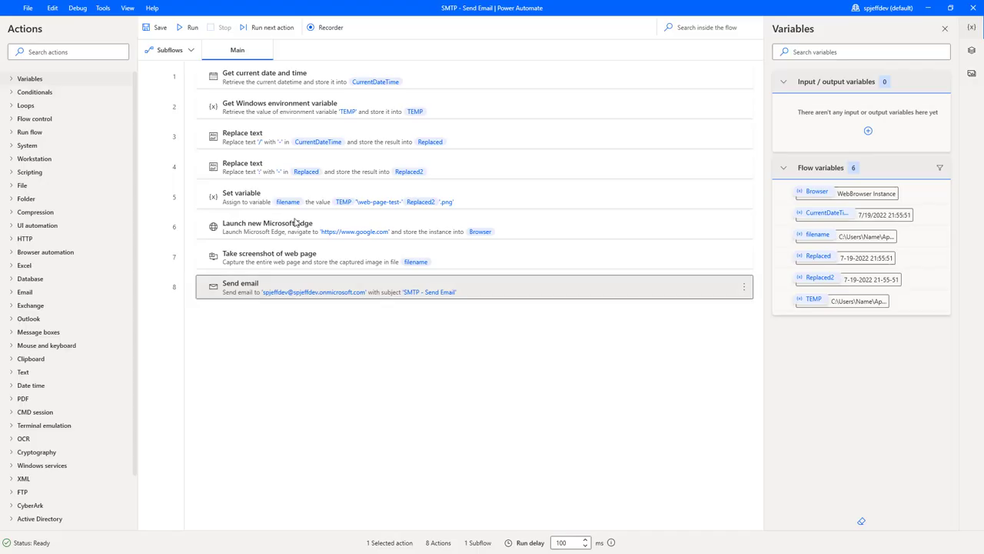
pyautogui.click(187, 29)
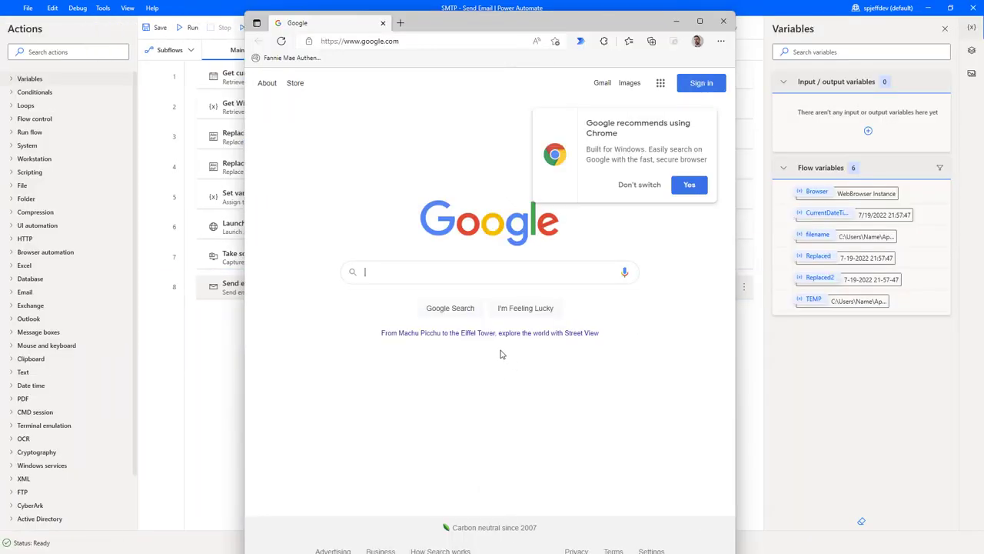
pyautogui.click(223, 350)
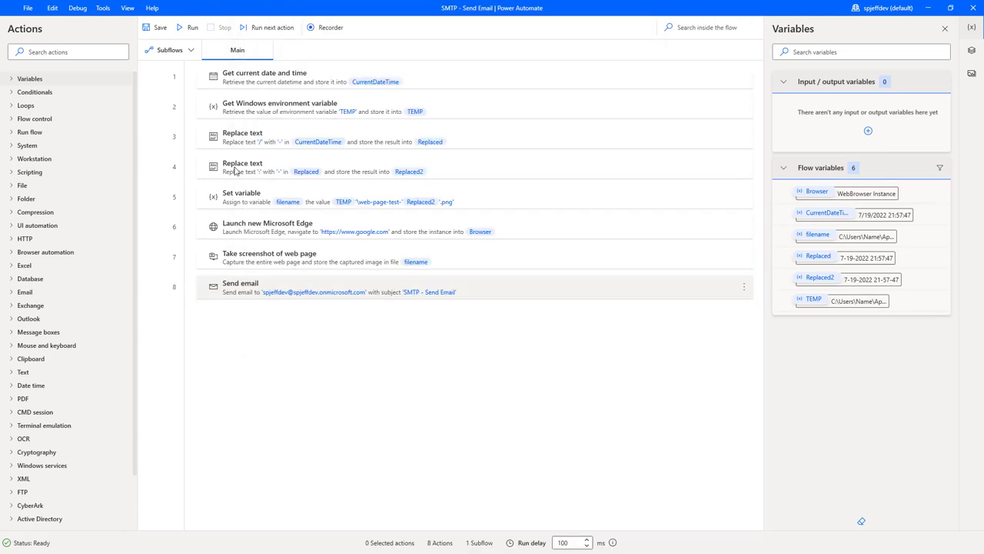
pyautogui.click(192, 28)
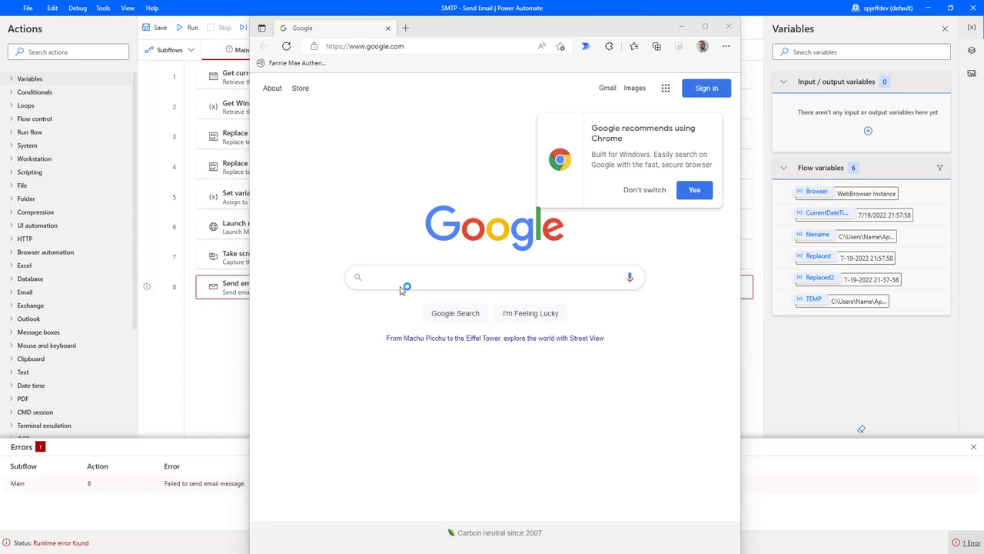
pyautogui.click(253, 7)
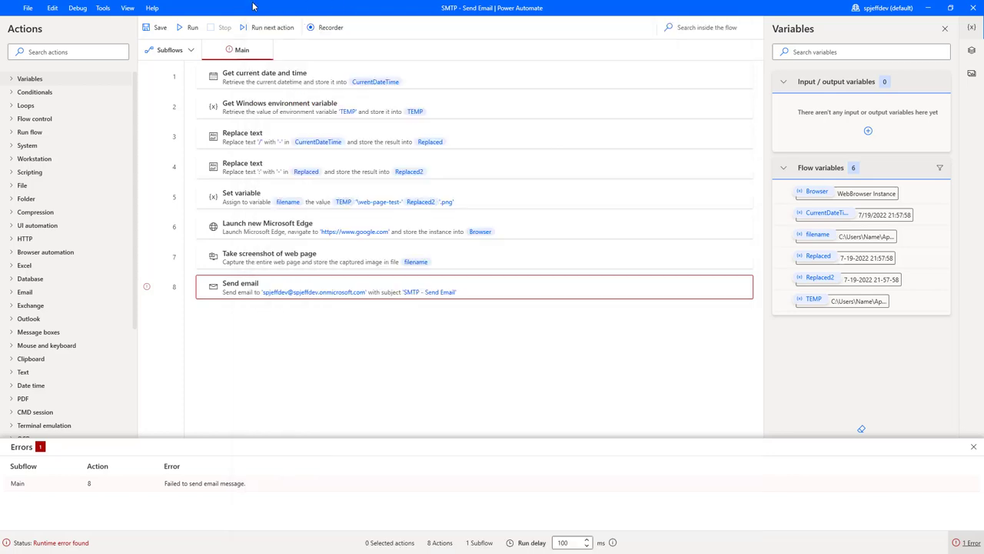
pyautogui.doubleClick(457, 289)
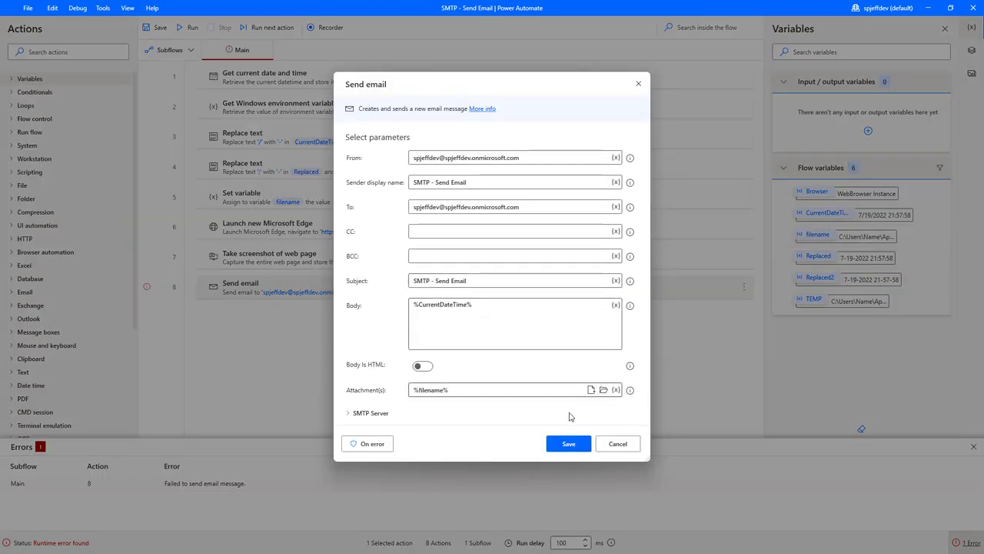
pyautogui.click(620, 446)
pyautogui.doubleClick(230, 483)
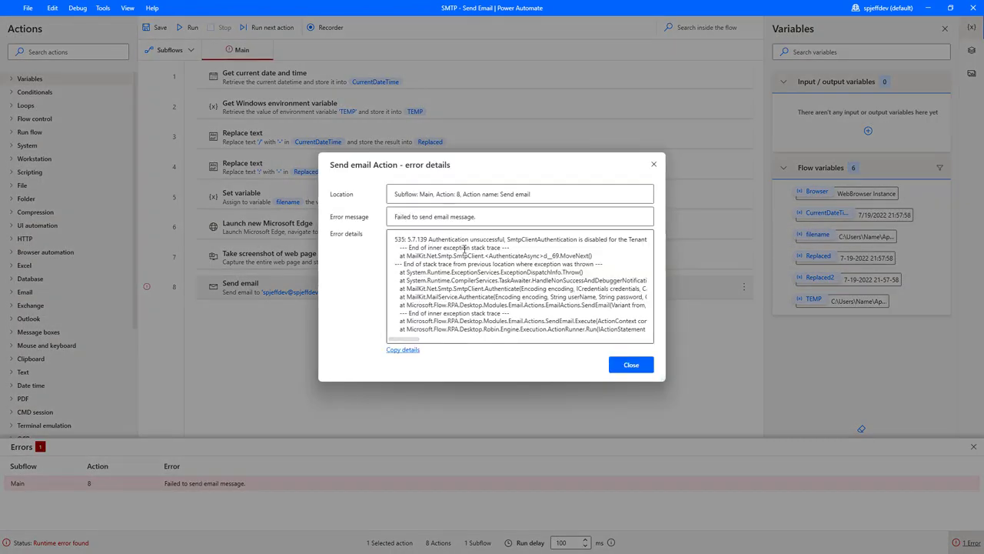
pyautogui.hotkey('ctrl', 'a')
pyautogui.hotkey('alt', 'Tab')
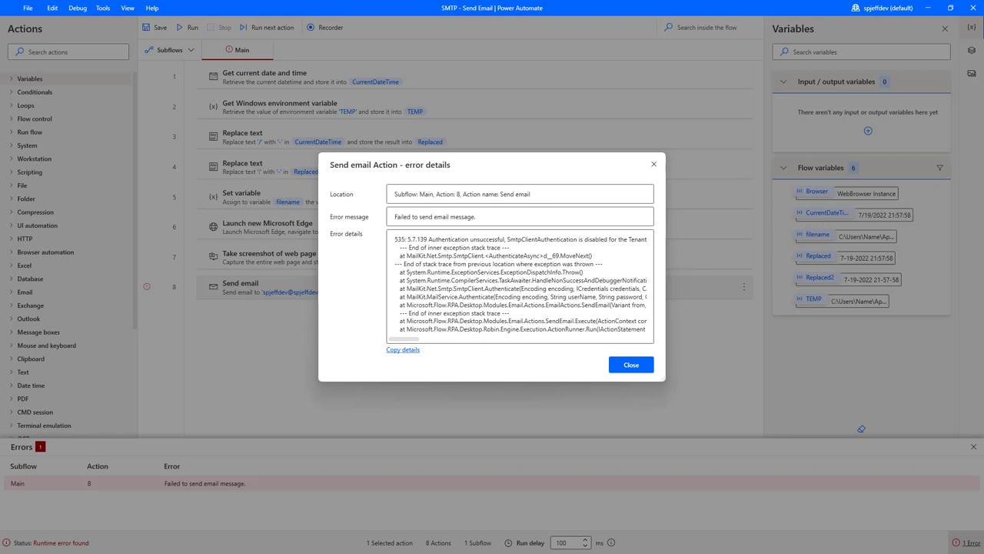
pyautogui.click(596, 242)
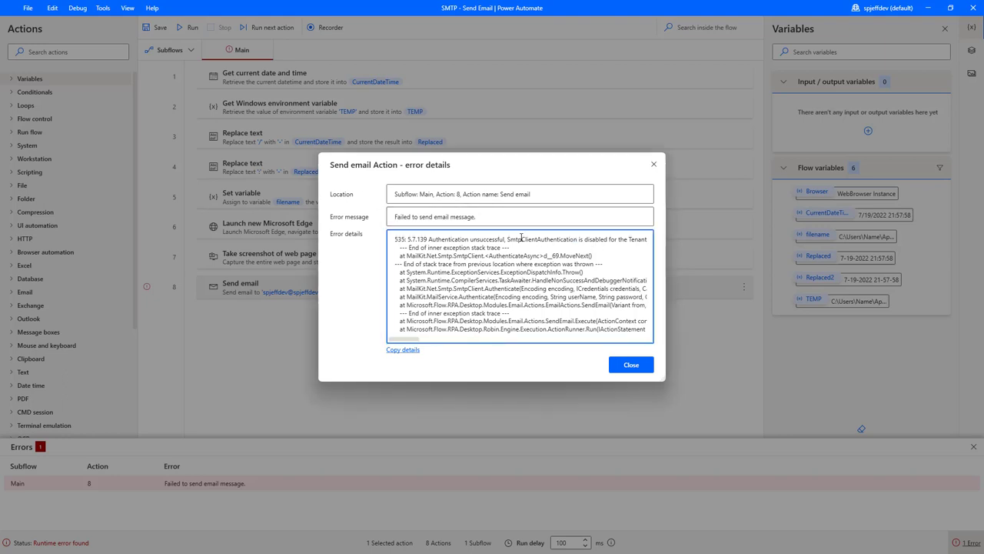
pyautogui.moveTo(507, 240)
pyautogui.mouseDown()
pyautogui.moveTo(627, 239)
pyautogui.moveTo(525, 237)
pyautogui.mouseUp()
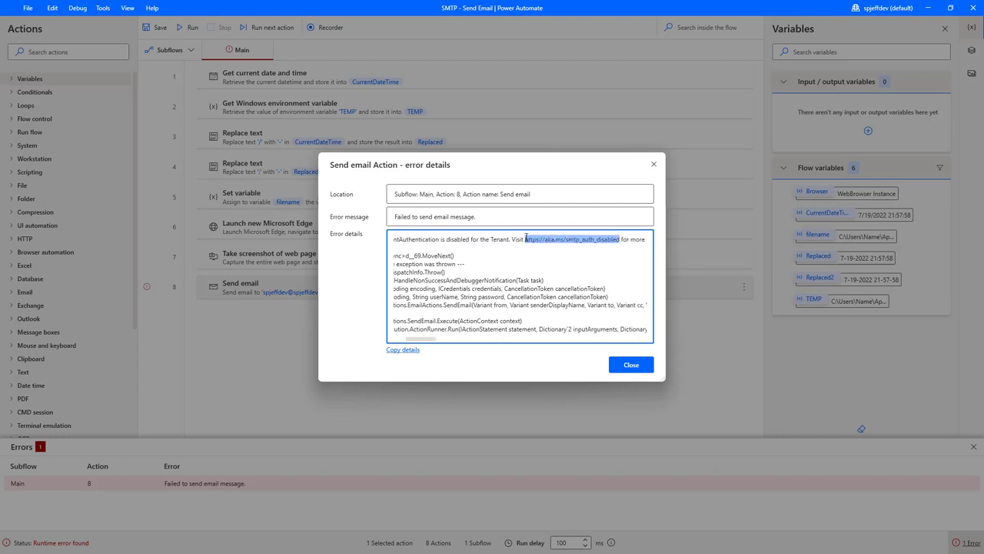
pyautogui.hotkey('alt', 'Tab')
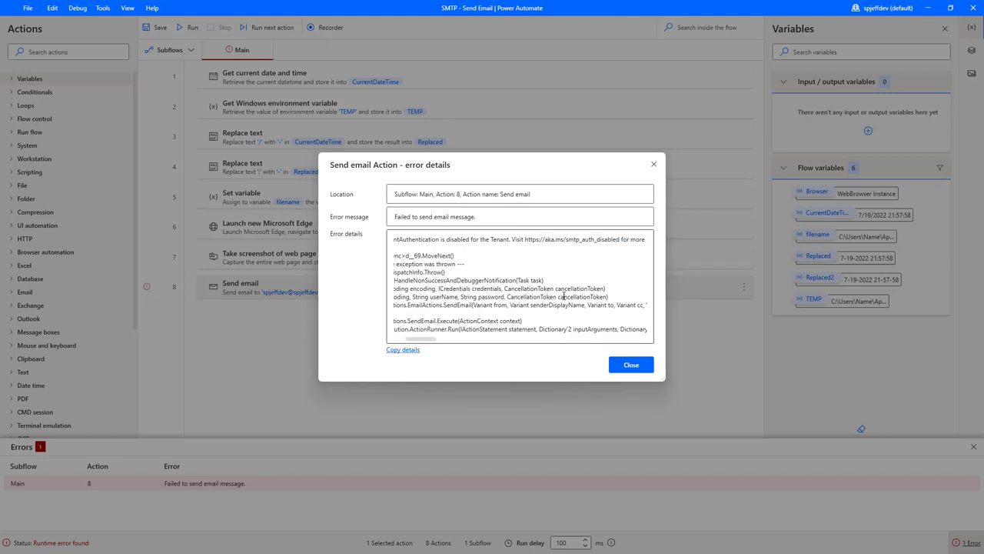
pyautogui.click(649, 369)
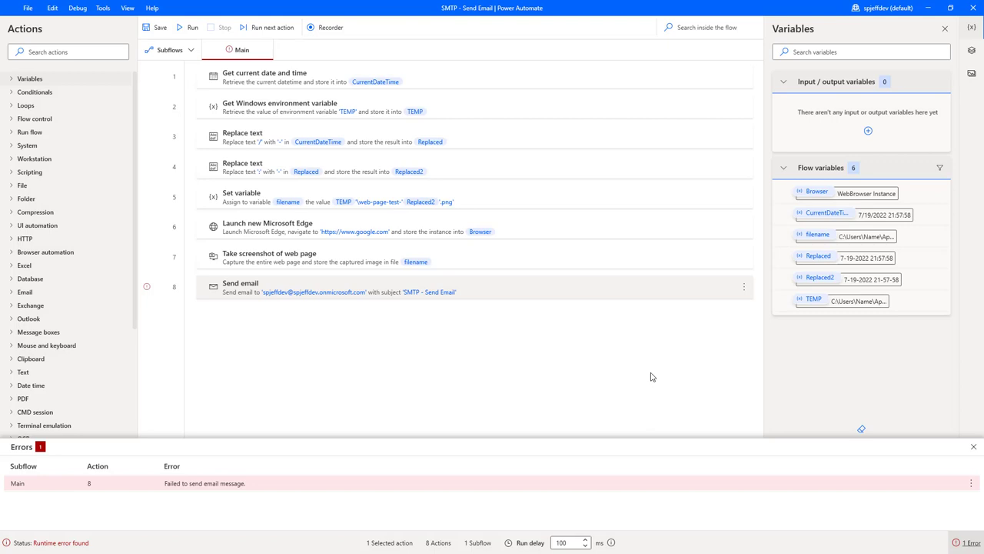
# - Switch to PowerShell and re-enable SMTP client authentication by running Set-TransportConfig -SmtpClientAuthenticationDisabled $false
pyautogui.hotkey('alt', 'Tab')
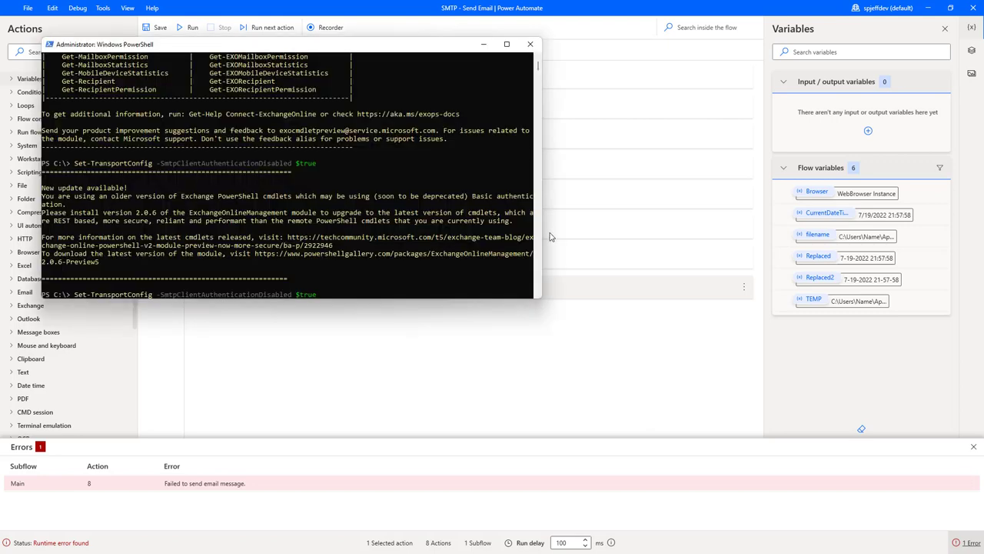
pyautogui.press('BackSpace')
pyautogui.press('BackSpace')
pyautogui.press('BackSpace')
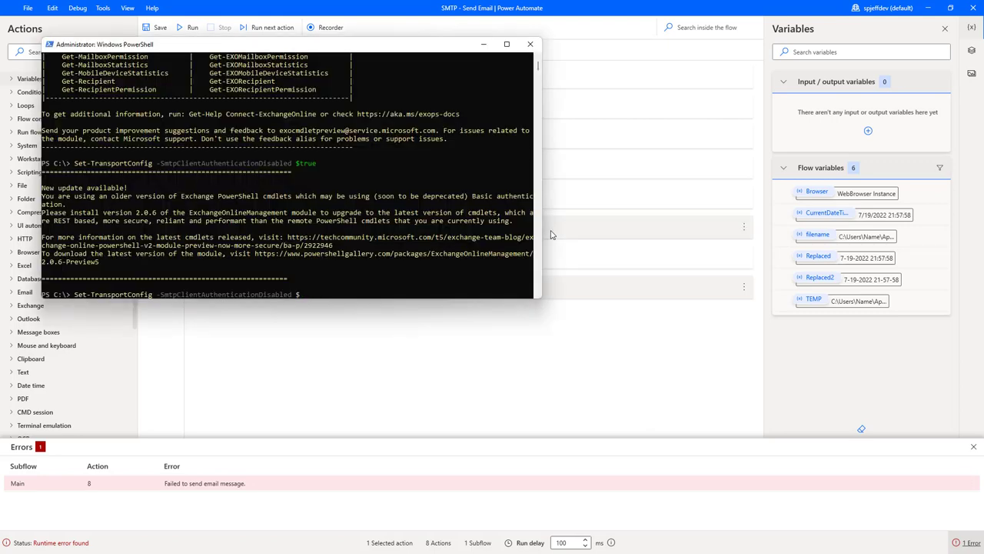
pyautogui.write('$false')
pyautogui.press('Return')
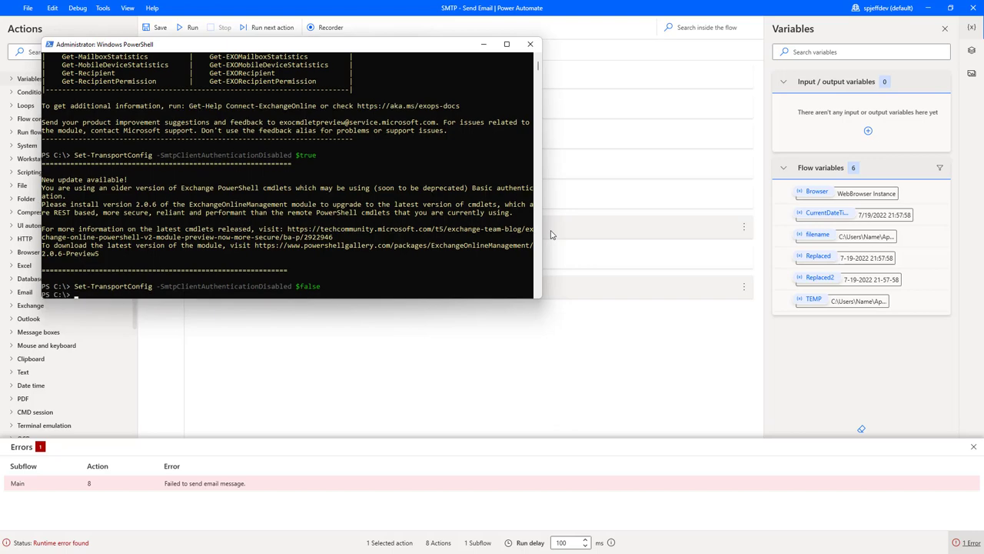
pyautogui.scroll(-3, 438, 184)
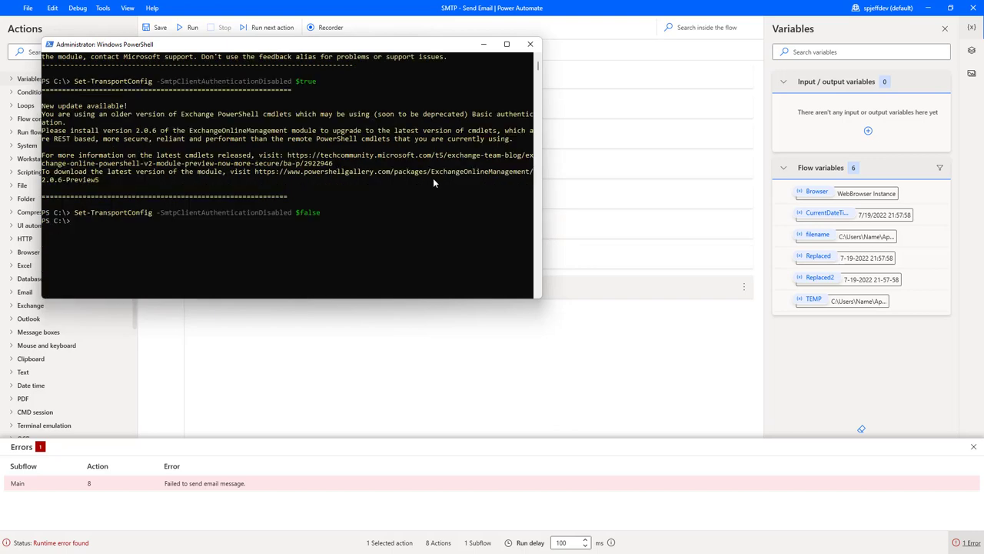
# - Switch to Outlook, view the "SMTP - Send Email" messages in the inbox and return to the Power Automate flow
pyautogui.click(453, 340)
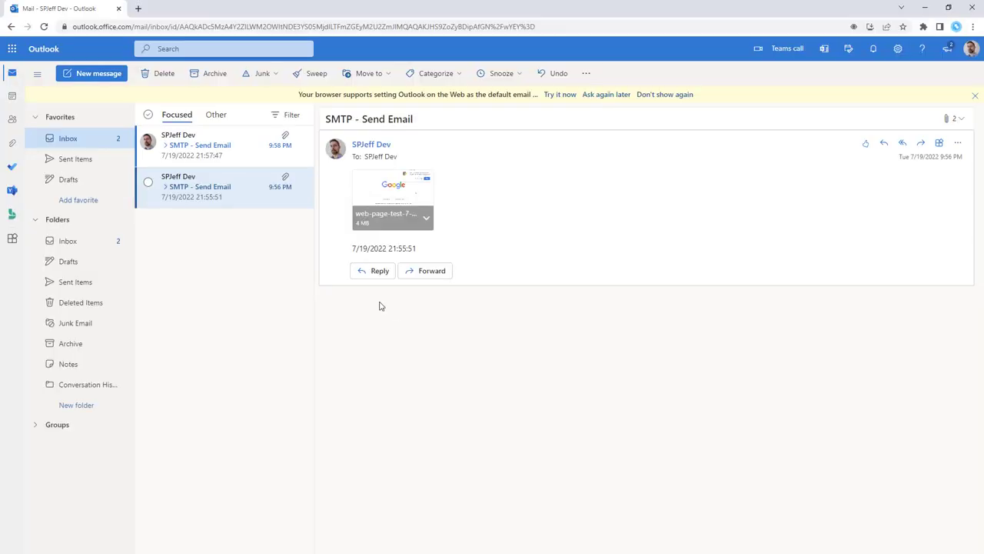
pyautogui.press('Up')
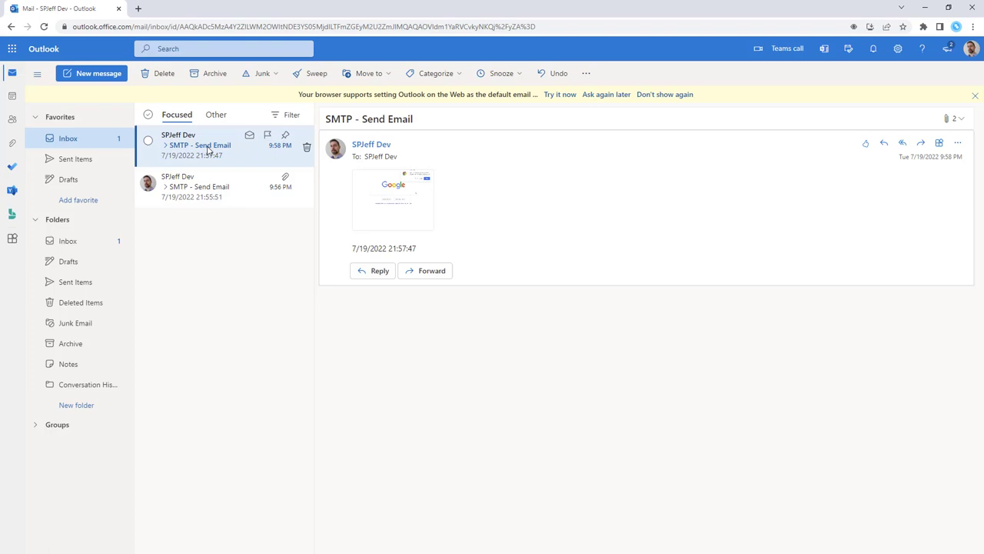
pyautogui.click(224, 187)
pyautogui.click(219, 154)
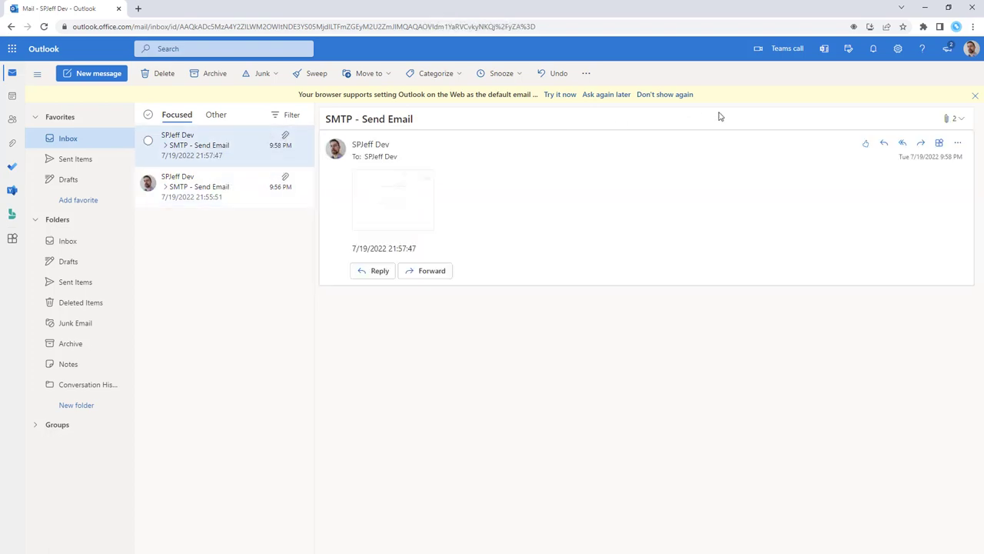
pyautogui.click(925, 8)
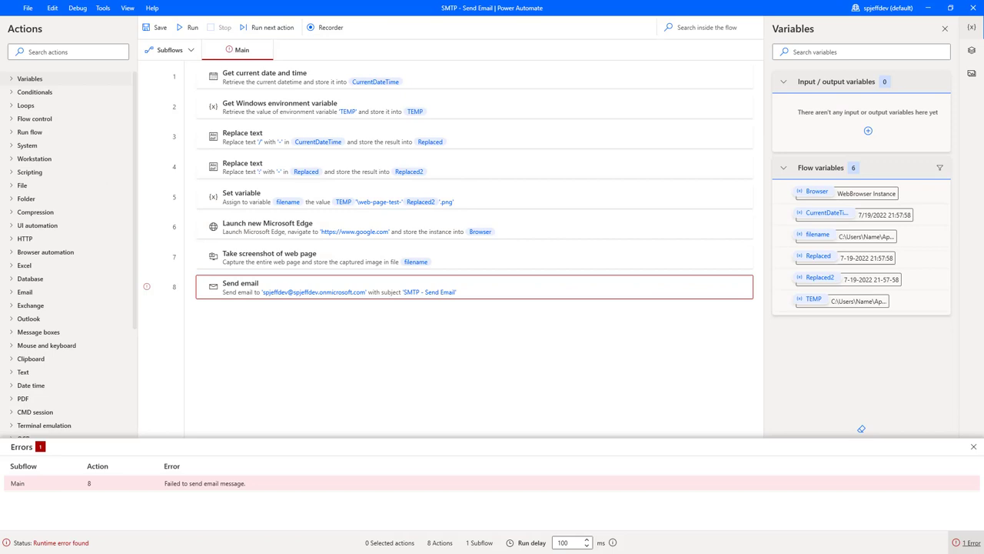
pyautogui.hotkey('alt', 'Tab')
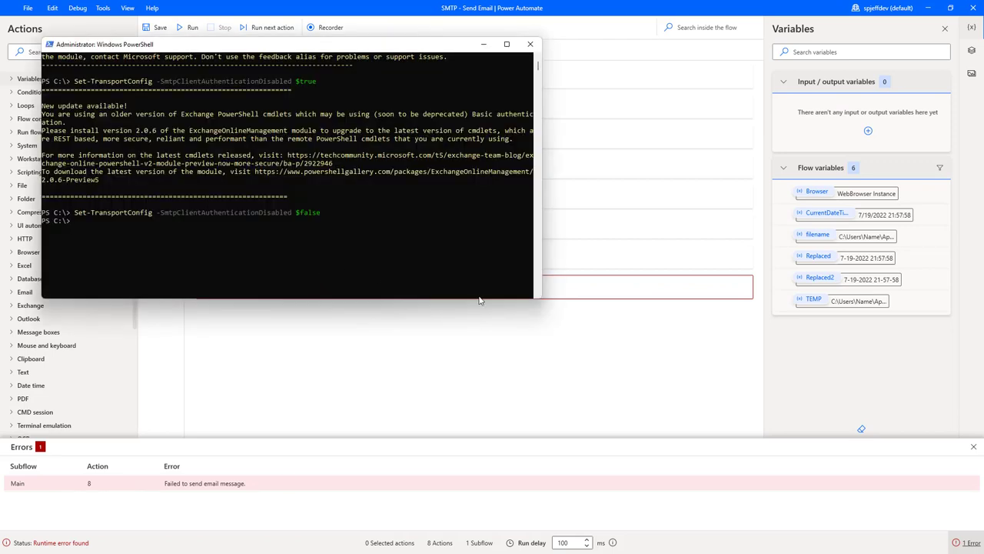
pyautogui.click(638, 364)
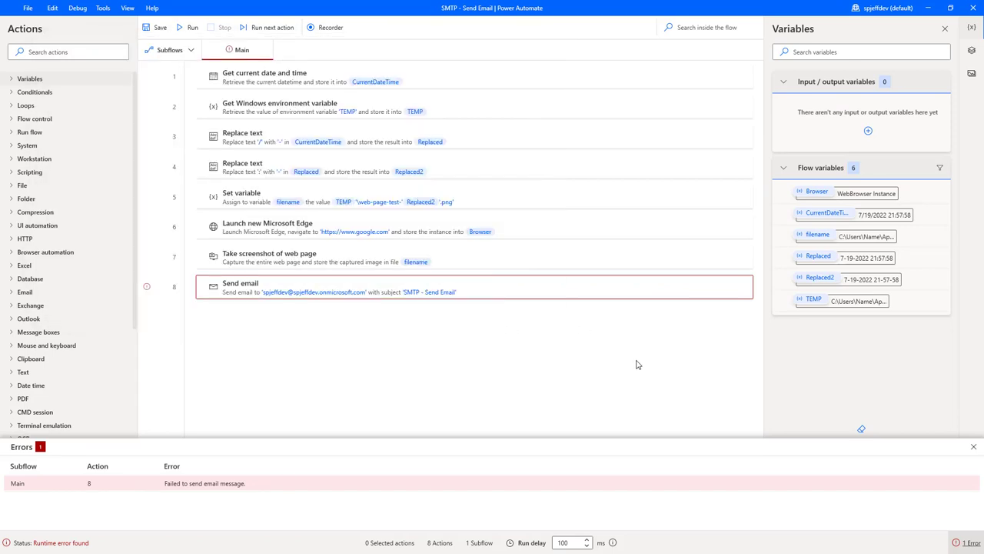